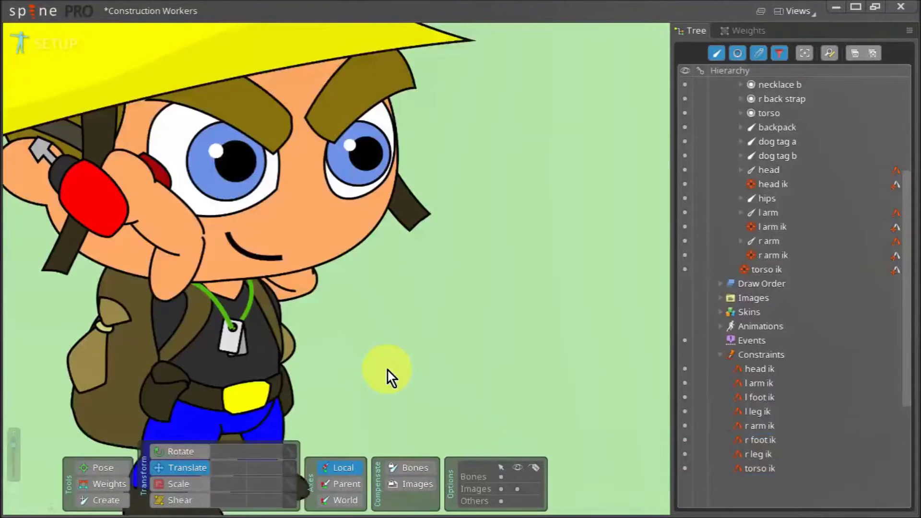
{"action": "scroll", "coordinate": [388, 371], "scroll_direction": "up", "scroll_amount": 3}
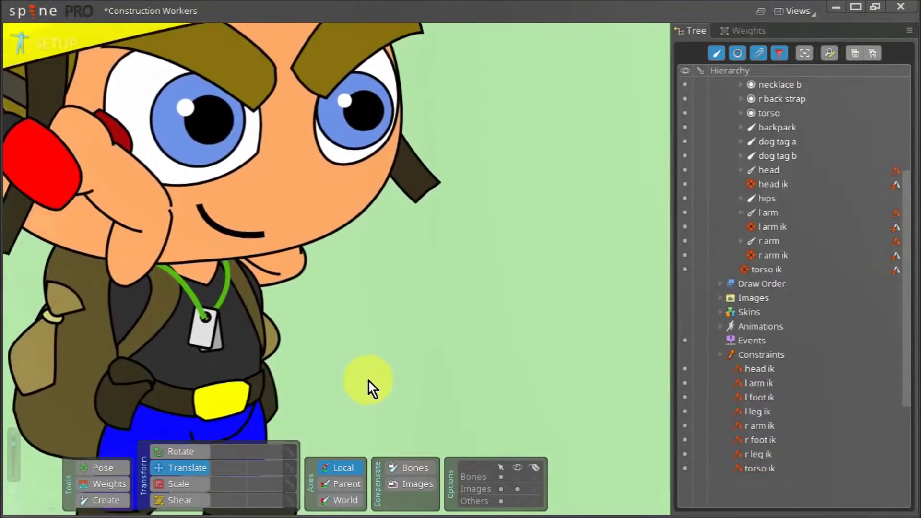
{"action": "left_click_drag", "start_coordinate": [326, 283], "coordinate": [442, 286]}
{"action": "scroll", "coordinate": [431, 269], "scroll_direction": "down", "scroll_amount": 3}
{"action": "scroll", "coordinate": [310, 222], "scroll_direction": "down", "scroll_amount": 2}
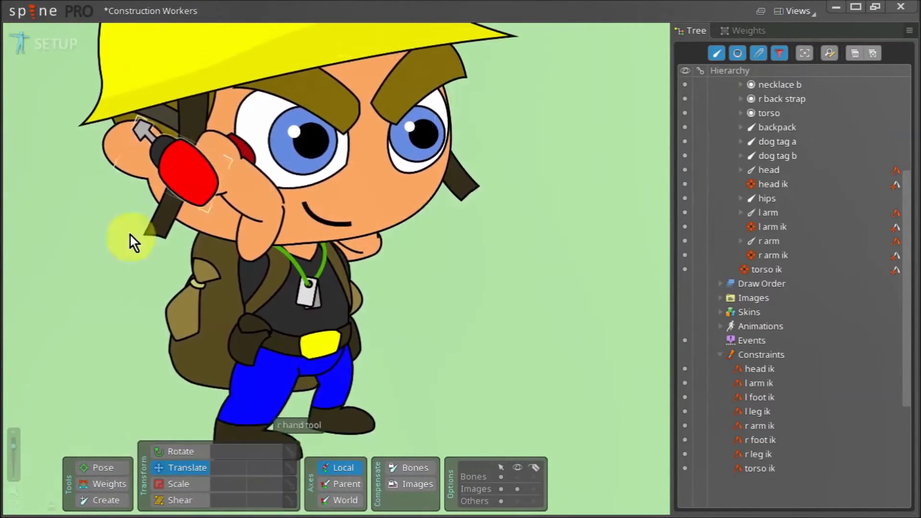
{"action": "scroll", "coordinate": [353, 262], "scroll_direction": "up", "scroll_amount": 2}
{"action": "scroll", "coordinate": [346, 260], "scroll_direction": "up", "scroll_amount": 2}
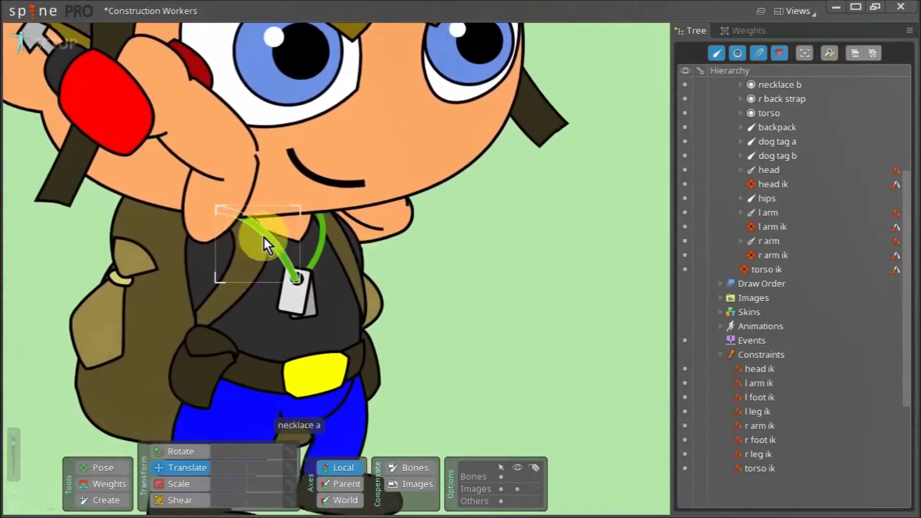
{"action": "scroll", "coordinate": [434, 277], "scroll_direction": "up", "scroll_amount": 4}
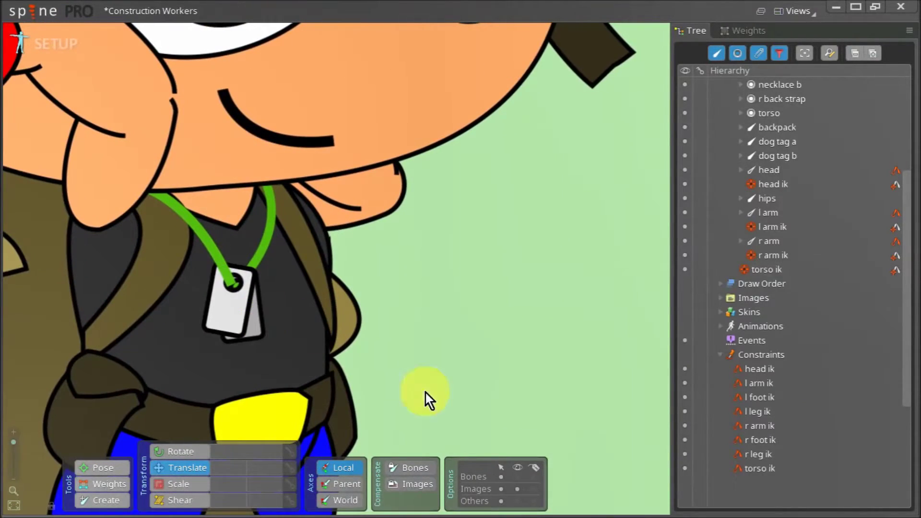
Turn on bone visibility in the viewport around the dog tags.
{"action": "left_click", "coordinate": [517, 477]}
{"action": "scroll", "coordinate": [518, 338], "scroll_direction": "up", "scroll_amount": 3}
{"action": "scroll", "coordinate": [305, 315], "scroll_direction": "up", "scroll_amount": 1}
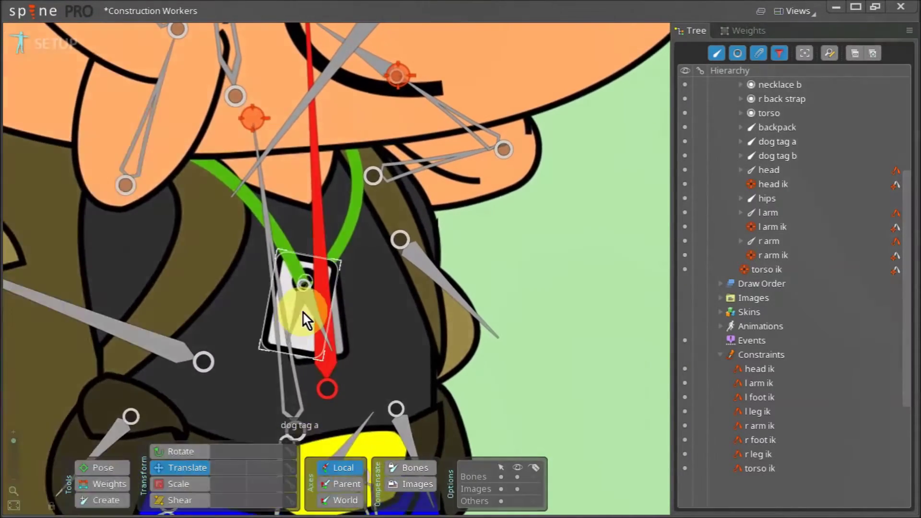
Select the bones dog tag a and dog tag b together and set the transform axes to World.
{"action": "left_click", "coordinate": [301, 312]}
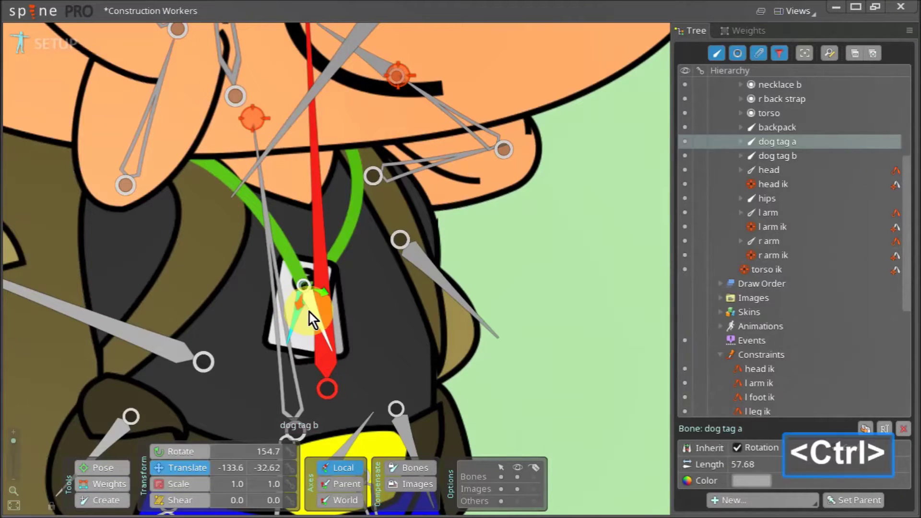
{"action": "left_click", "coordinate": [309, 310], "text": "ctrl"}
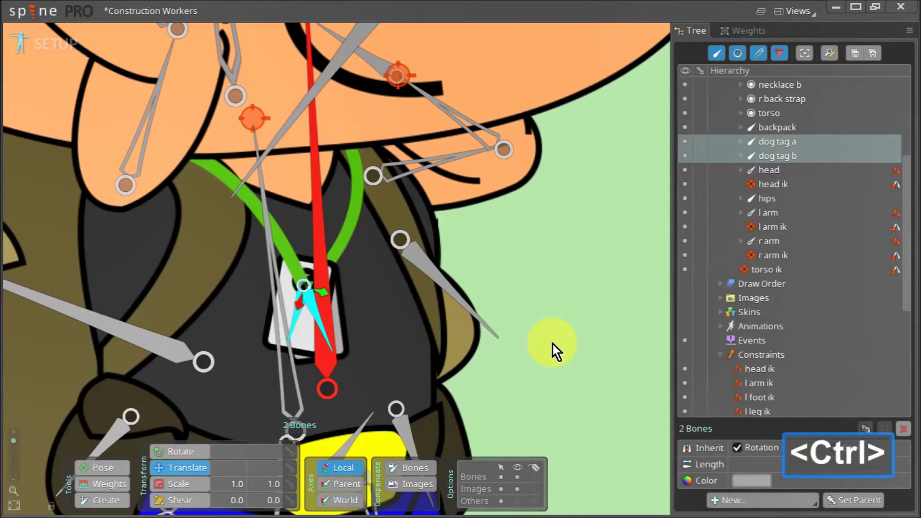
{"action": "left_click", "coordinate": [346, 499]}
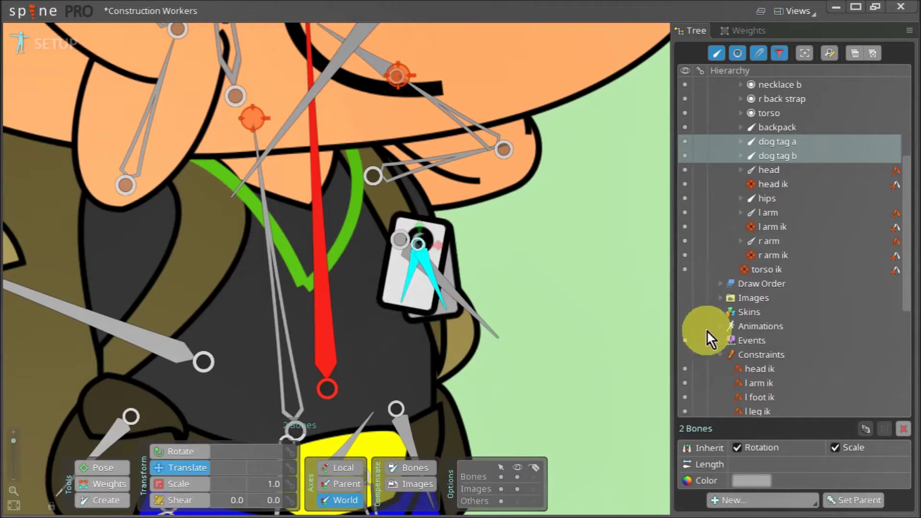
Try moving both dog tag bones away from the necklace, and undo the move.
{"action": "left_click_drag", "start_coordinate": [707, 330], "coordinate": [819, 369]}
{"action": "left_click_drag", "start_coordinate": [482, 335], "coordinate": [448, 350]}
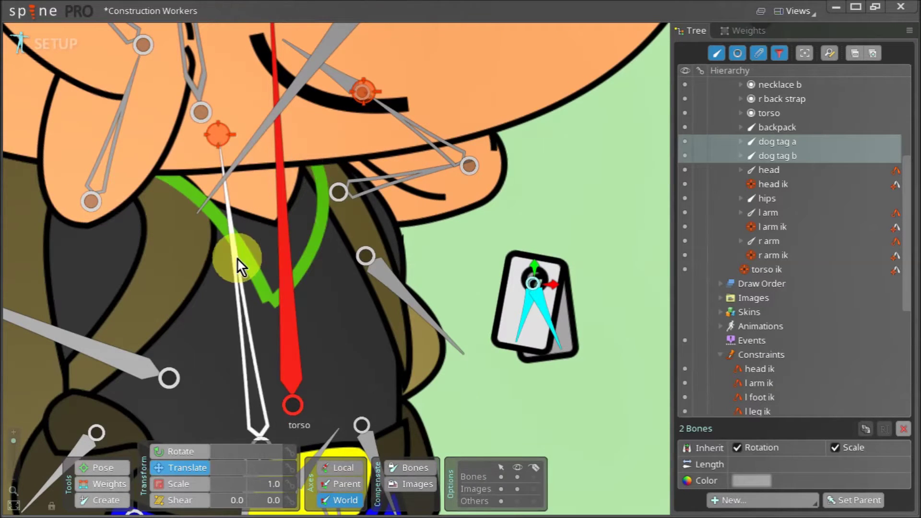
{"action": "key", "text": "ctrl+z"}
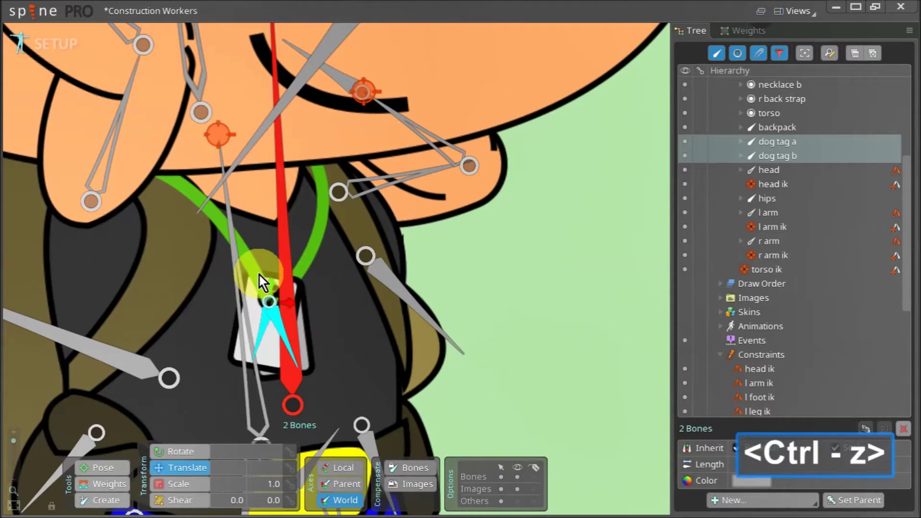
Create a new zero-length bone under the torso bone where the necklace meets the dog tags' hole.
{"action": "scroll", "coordinate": [363, 322], "scroll_direction": "down", "scroll_amount": 3}
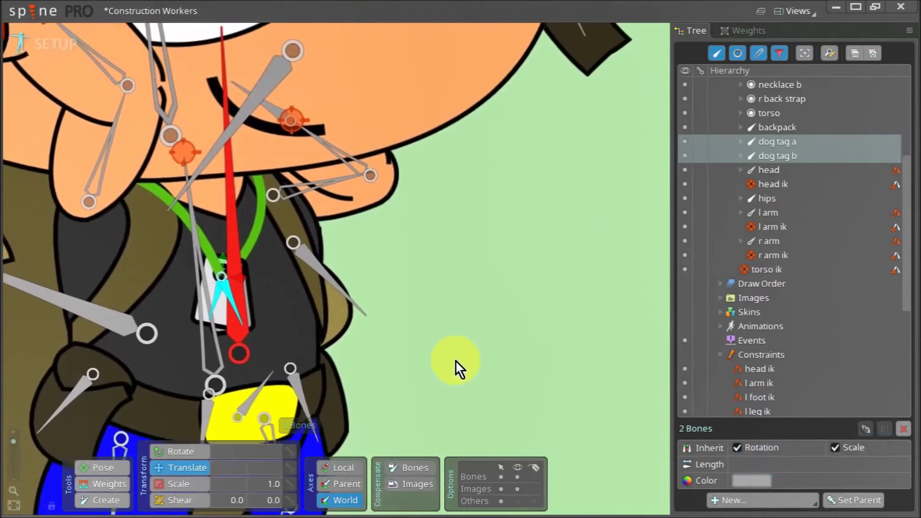
{"action": "left_click_drag", "start_coordinate": [447, 376], "coordinate": [428, 374]}
{"action": "scroll", "coordinate": [271, 213], "scroll_direction": "up", "scroll_amount": 2}
{"action": "scroll", "coordinate": [842, 220], "scroll_direction": "up", "scroll_amount": 4}
{"action": "left_click", "coordinate": [772, 181]}
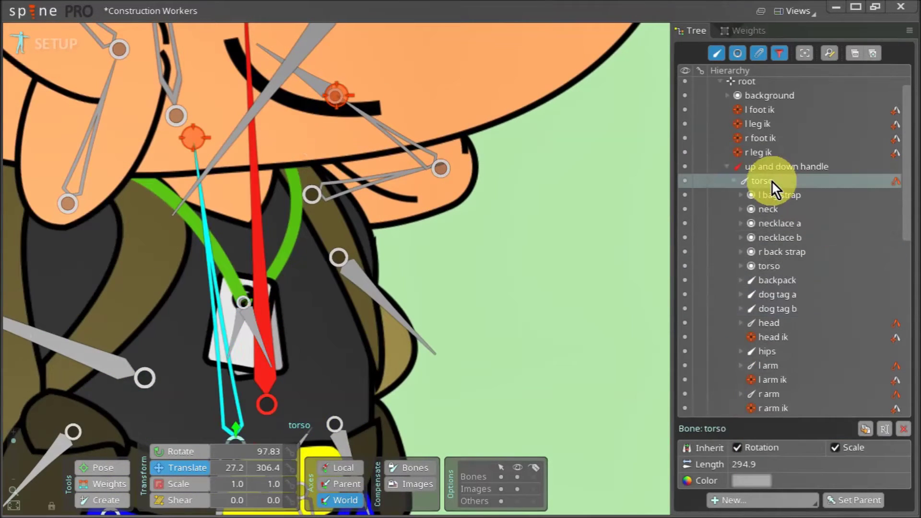
{"action": "left_click", "coordinate": [102, 500]}
{"action": "scroll", "coordinate": [226, 270], "scroll_direction": "up", "scroll_amount": 4}
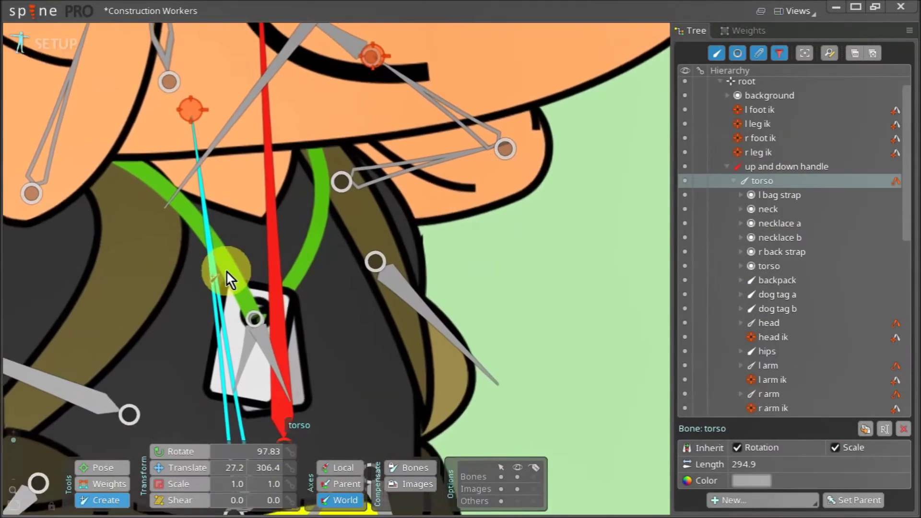
{"action": "scroll", "coordinate": [215, 416], "scroll_direction": "up", "scroll_amount": 2}
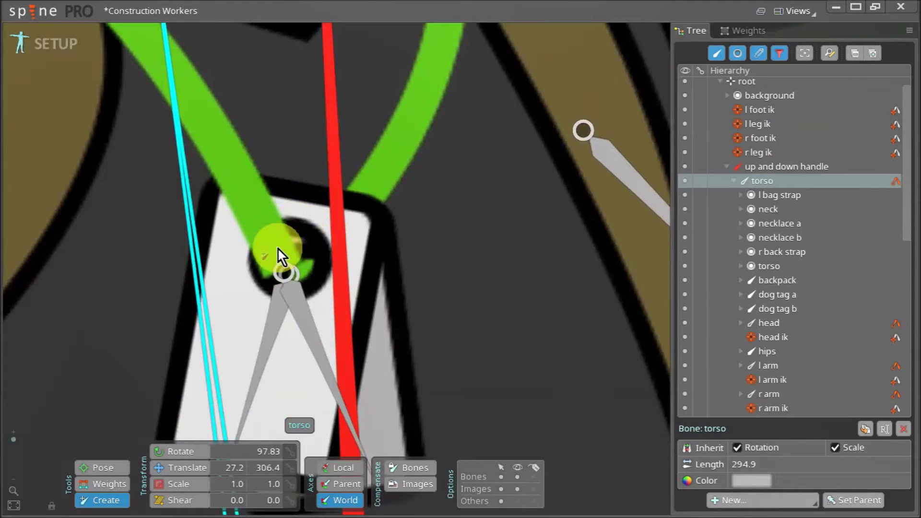
{"action": "left_click", "coordinate": [277, 248]}
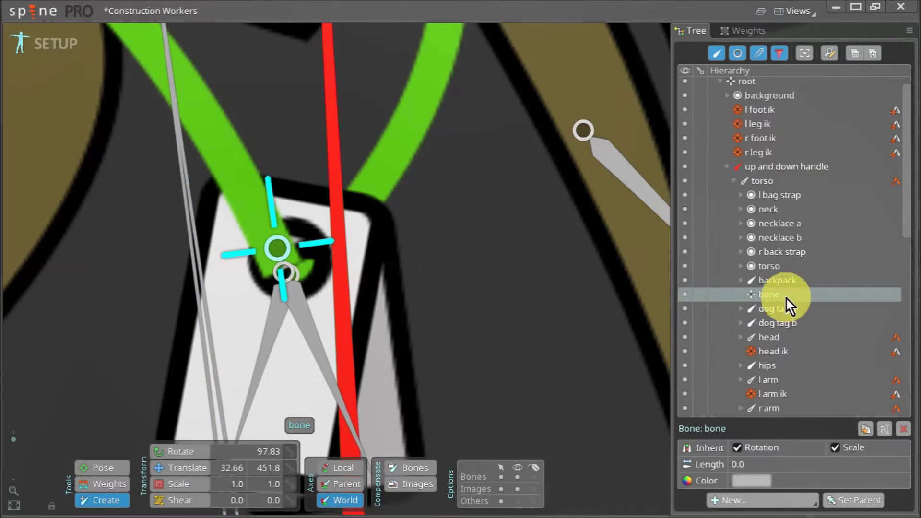
Rename the new bone to "both dog tags".
{"action": "double_click", "coordinate": [770, 294]}
{"action": "type", "text": "b"}
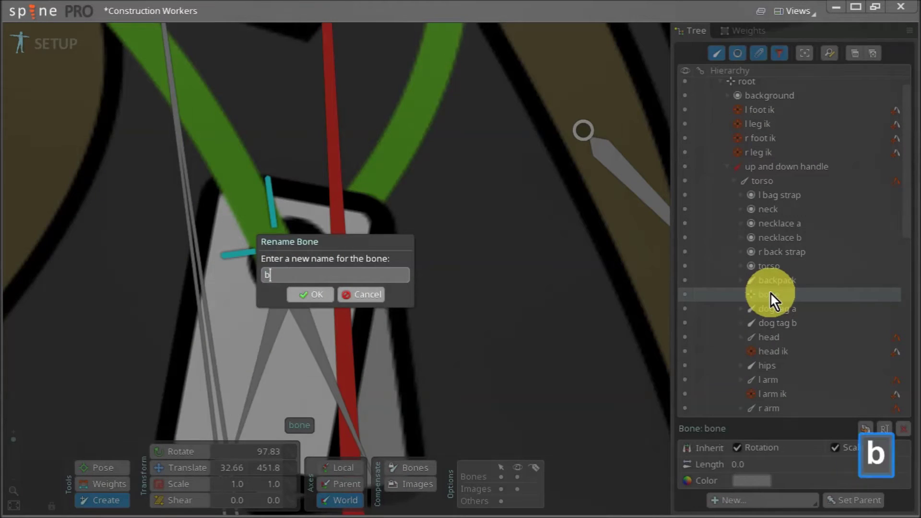
{"action": "type", "text": "oth dog tags"}
{"action": "key", "text": "Return"}
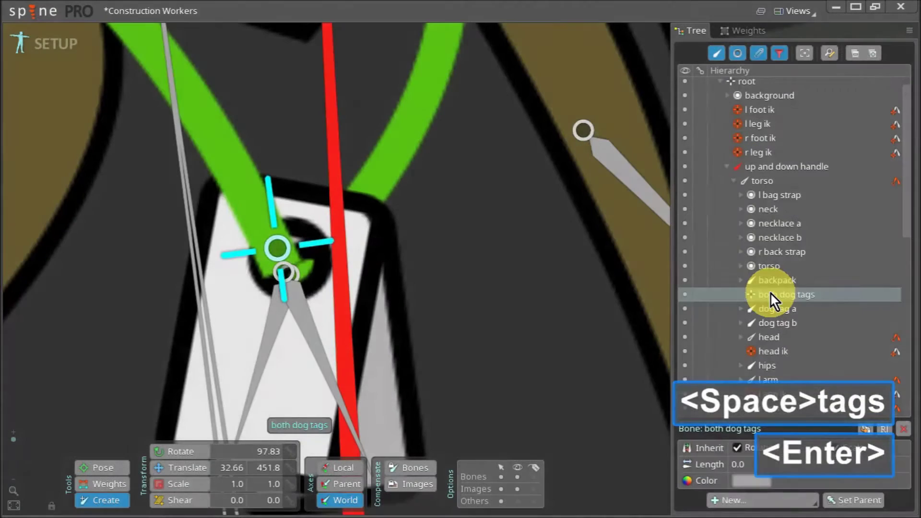
Parent the bones dog tag a and dog tag b to the both dog tags bone.
{"action": "left_click", "coordinate": [805, 312]}
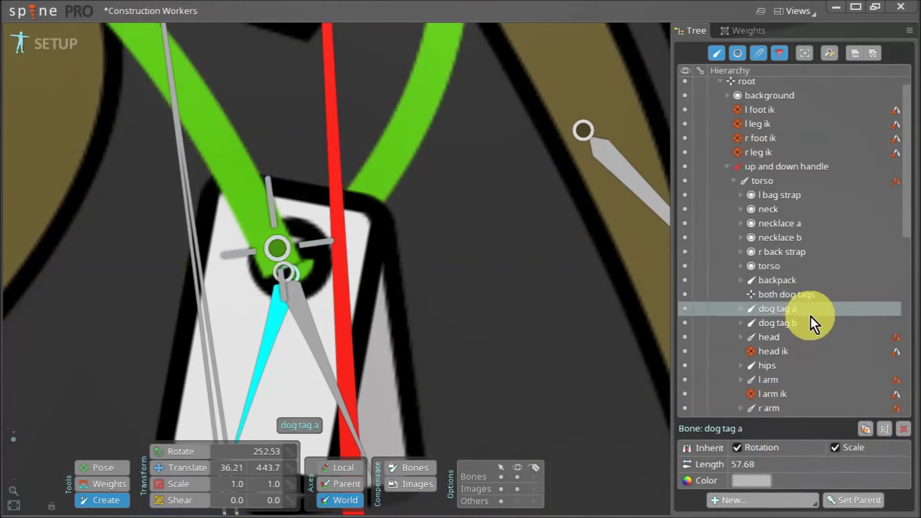
{"action": "left_click", "coordinate": [799, 321], "text": "ctrl"}
{"action": "left_click_drag", "start_coordinate": [796, 313], "coordinate": [796, 298]}
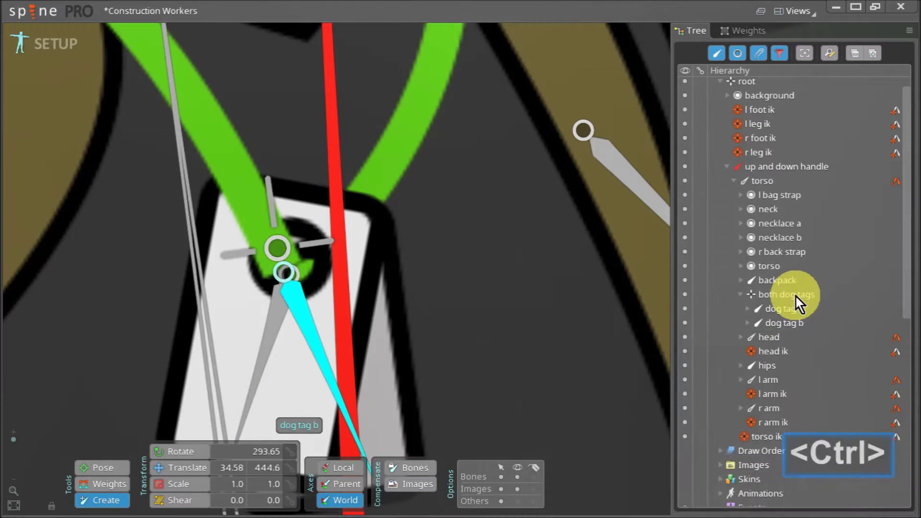
Convert the necklace a attachment to a mesh and open it for mesh editing.
{"action": "scroll", "coordinate": [274, 304], "scroll_direction": "down", "scroll_amount": 5}
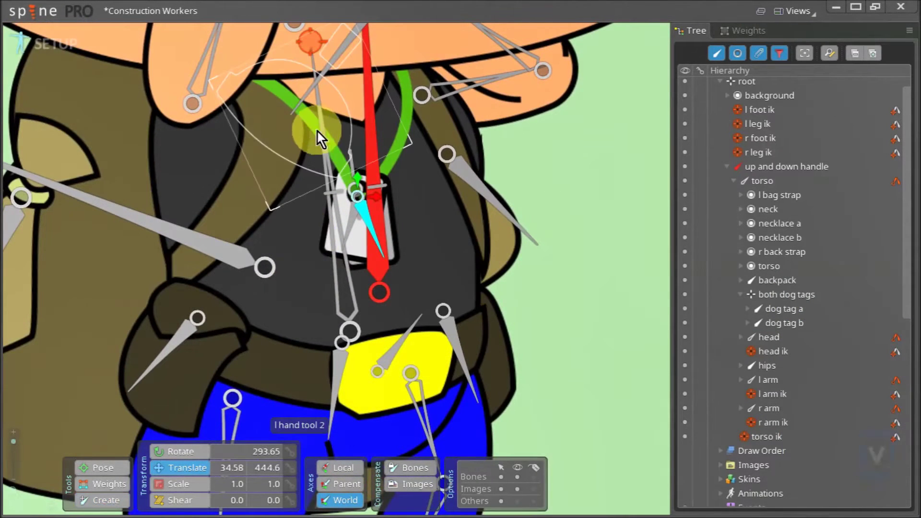
{"action": "left_click", "coordinate": [280, 102]}
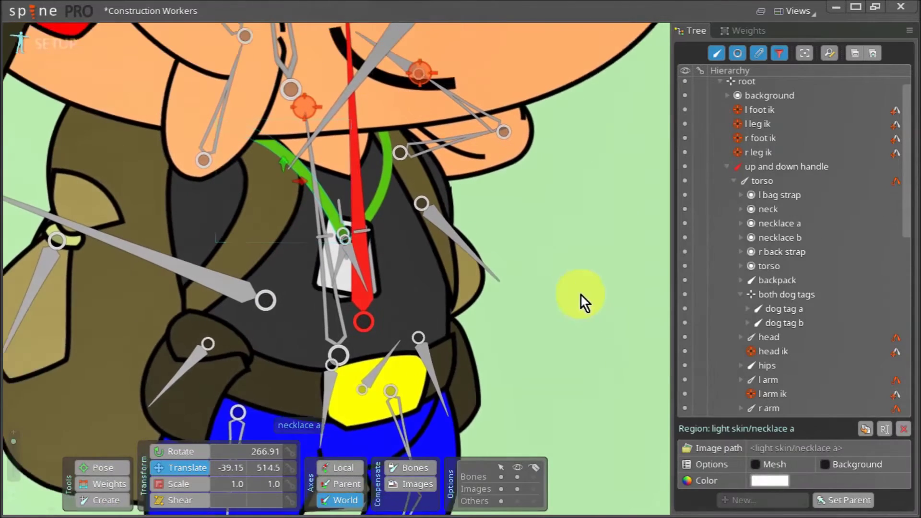
{"action": "left_click", "coordinate": [770, 465]}
{"action": "left_click", "coordinate": [746, 481]}
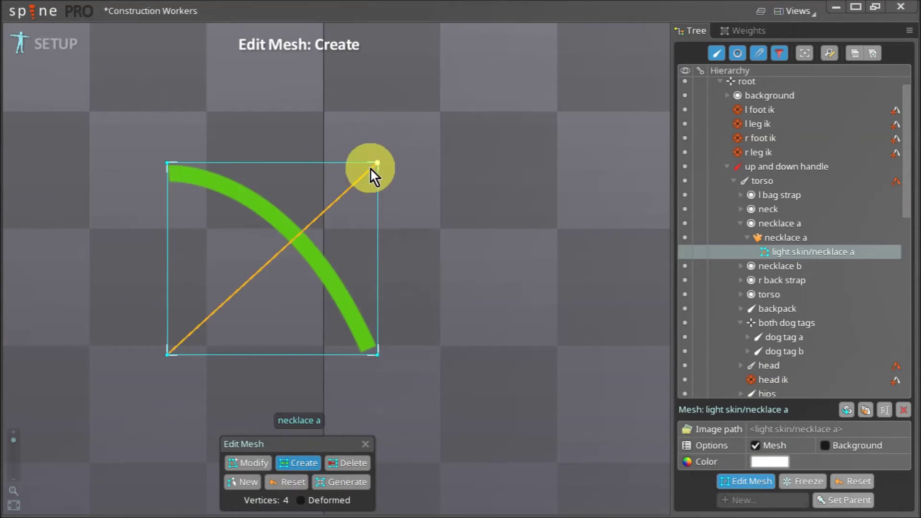
Add mesh vertices on both sides of the green necklace a strap near its upper end, middle and lower end.
{"action": "left_click", "coordinate": [167, 192]}
{"action": "left_click", "coordinate": [279, 252]}
{"action": "left_click", "coordinate": [353, 355]}
{"action": "left_click", "coordinate": [378, 333]}
{"action": "left_click", "coordinate": [311, 224]}
{"action": "left_click", "coordinate": [203, 163]}
{"action": "key", "text": "ctrl+z"}
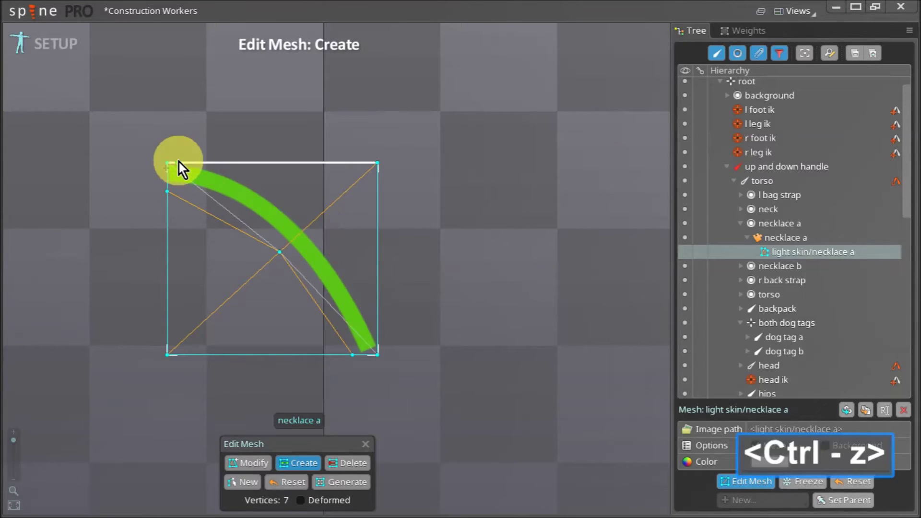
{"action": "left_click_drag", "start_coordinate": [312, 224], "coordinate": [317, 218]}
{"action": "left_click", "coordinate": [377, 332]}
Delete the two empty corner vertices so the necklace a mesh follows the strap, and finish mesh editing.
{"action": "left_click", "coordinate": [348, 463]}
{"action": "left_click", "coordinate": [167, 355]}
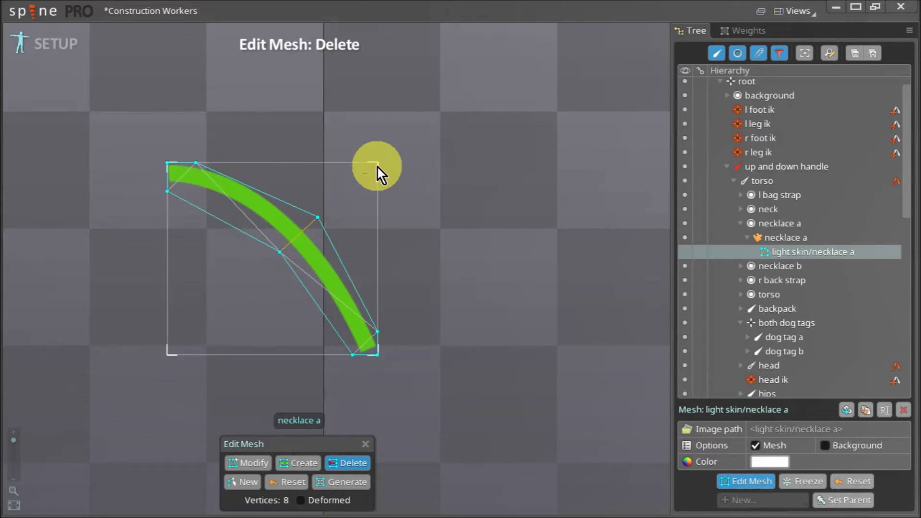
{"action": "key", "text": "space"}
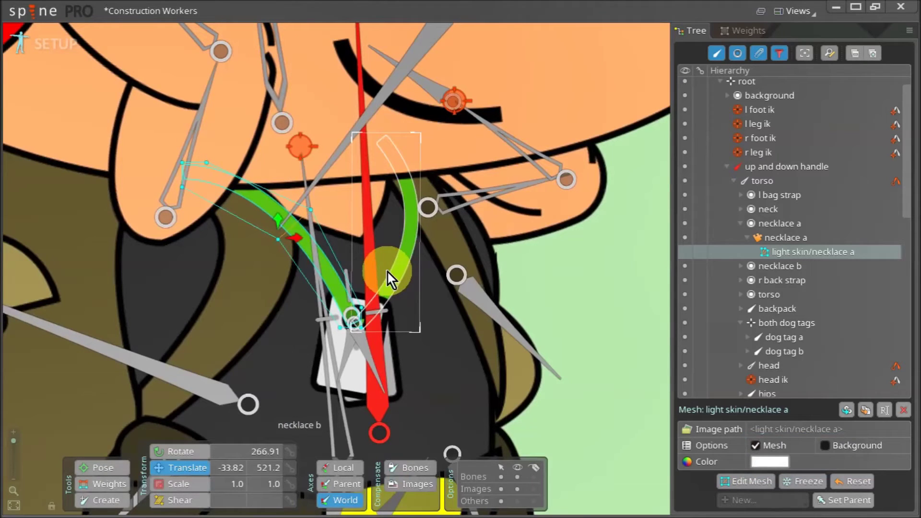
Convert the necklace b attachment to a mesh and open it for mesh editing.
{"action": "left_click", "coordinate": [387, 272]}
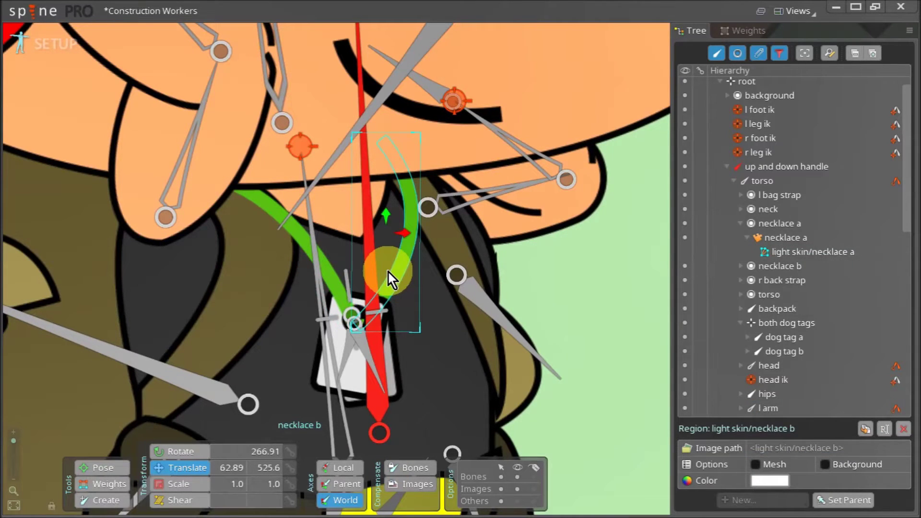
{"action": "left_click", "coordinate": [768, 462]}
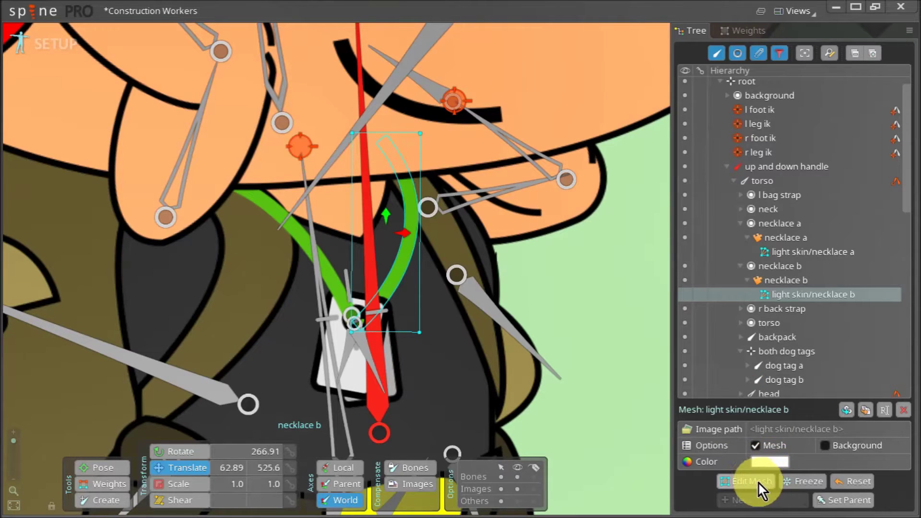
{"action": "left_click", "coordinate": [755, 479]}
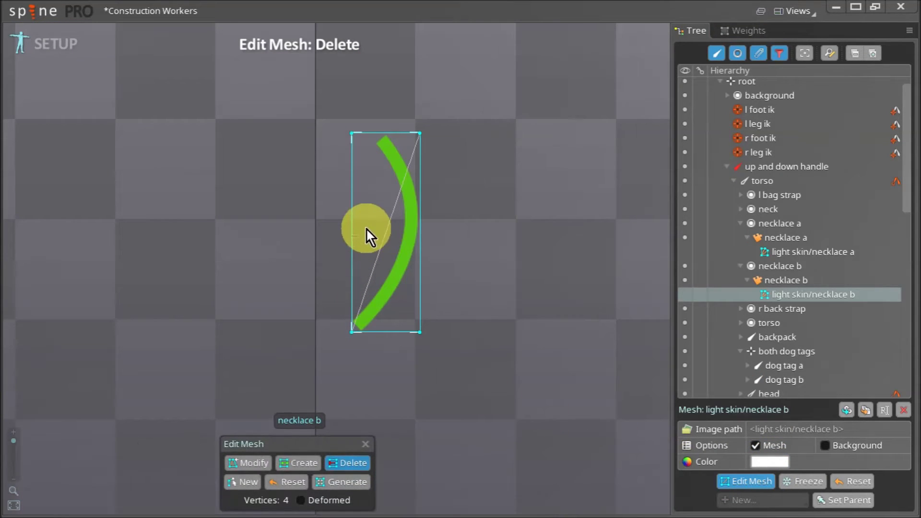
Add a vertex midway along each long side of the necklace b mesh, joined by an edge, and finish mesh editing.
{"action": "left_click", "coordinate": [295, 463]}
{"action": "left_click_drag", "start_coordinate": [352, 231], "coordinate": [428, 234]}
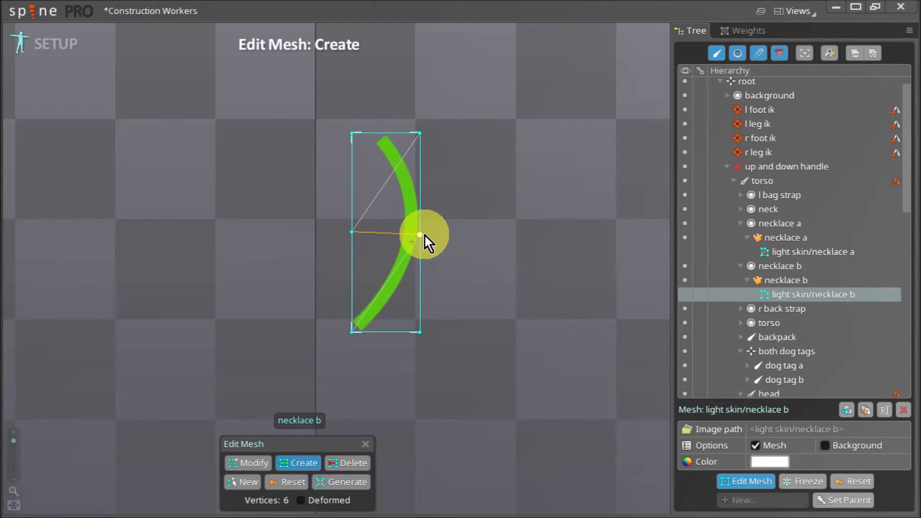
{"action": "key", "text": "space"}
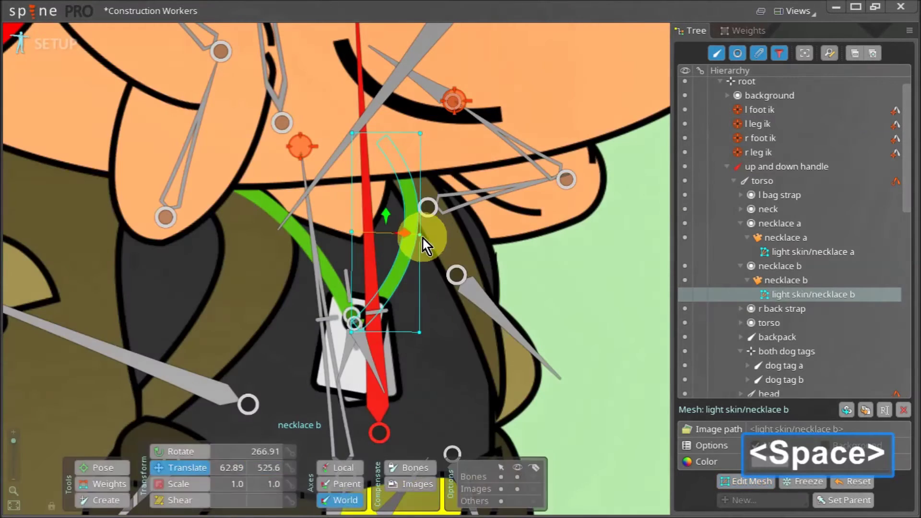
Start binding bones to the necklace b mesh in the weights view and pick the torso bone.
{"action": "left_click", "coordinate": [747, 30]}
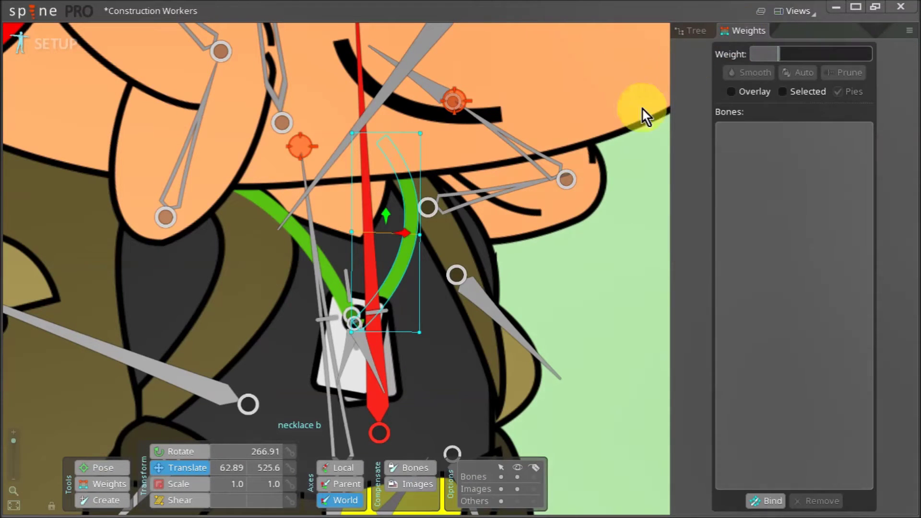
{"action": "scroll", "coordinate": [437, 263], "scroll_direction": "down", "scroll_amount": 1}
{"action": "scroll", "coordinate": [437, 263], "scroll_direction": "down", "scroll_amount": 3}
{"action": "scroll", "coordinate": [401, 216], "scroll_direction": "up", "scroll_amount": 2}
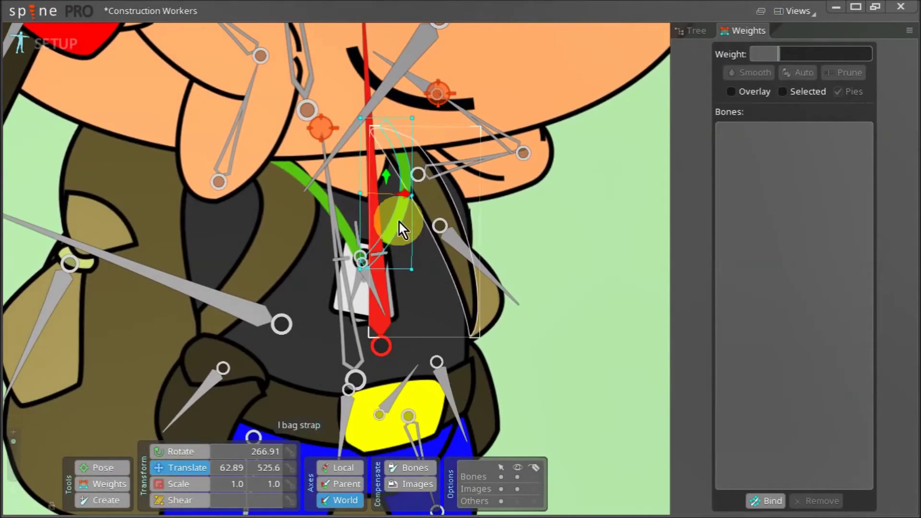
{"action": "left_click", "coordinate": [766, 502]}
{"action": "left_click", "coordinate": [333, 297]}
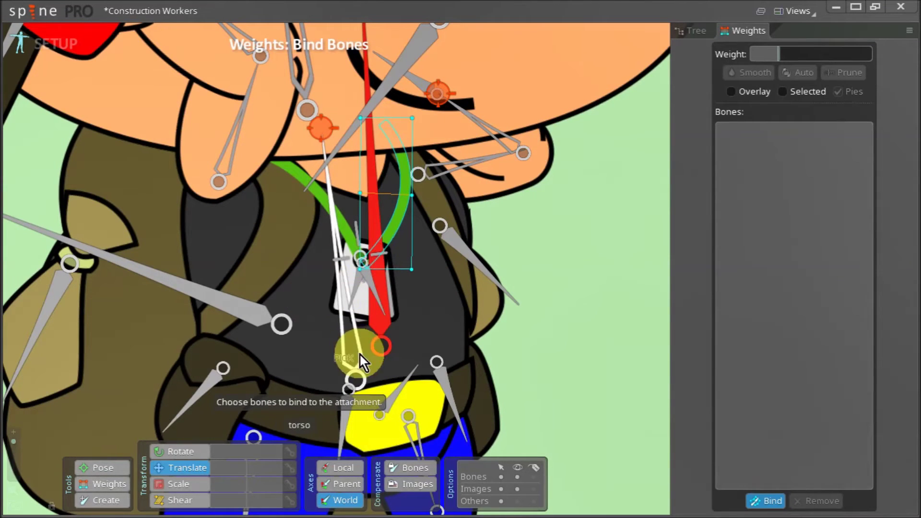
{"action": "left_click", "coordinate": [343, 359]}
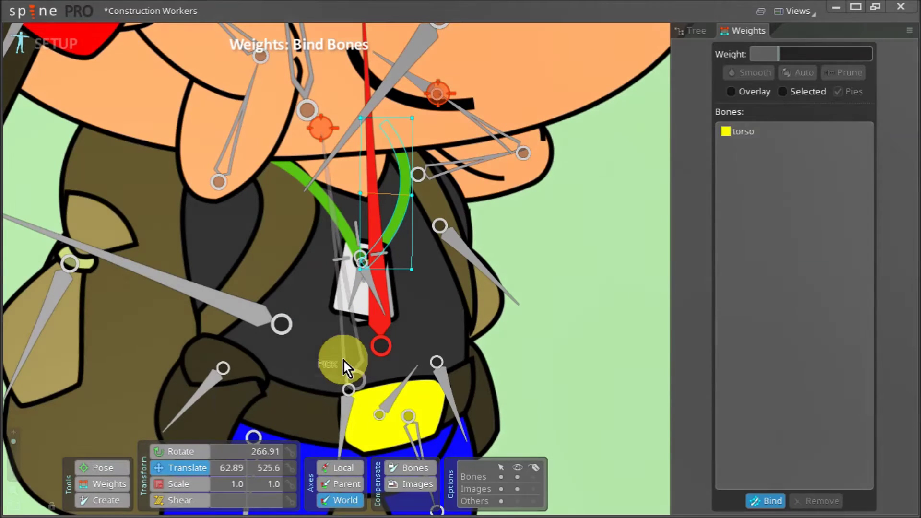
Add the both dog tags bone to the necklace b binding and confirm it with automatic weights.
{"action": "scroll", "coordinate": [331, 267], "scroll_direction": "up", "scroll_amount": 4}
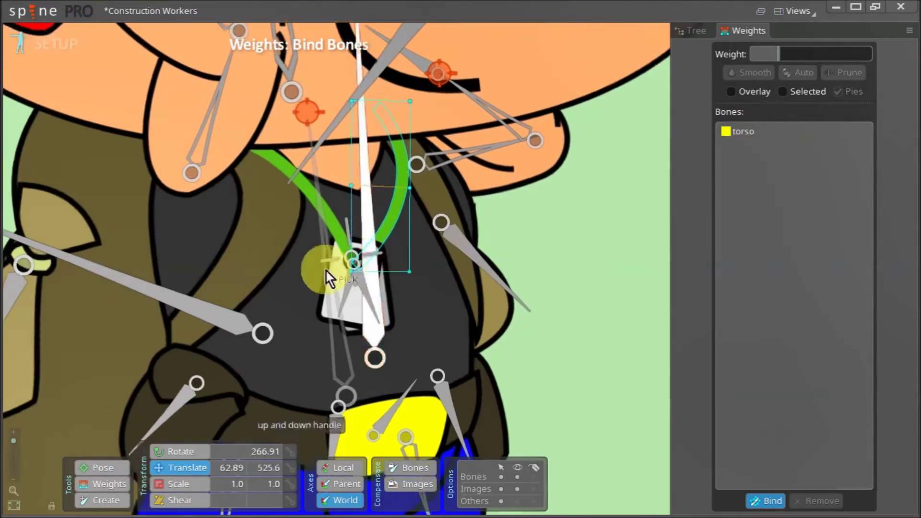
{"action": "scroll", "coordinate": [337, 257], "scroll_direction": "up", "scroll_amount": 3}
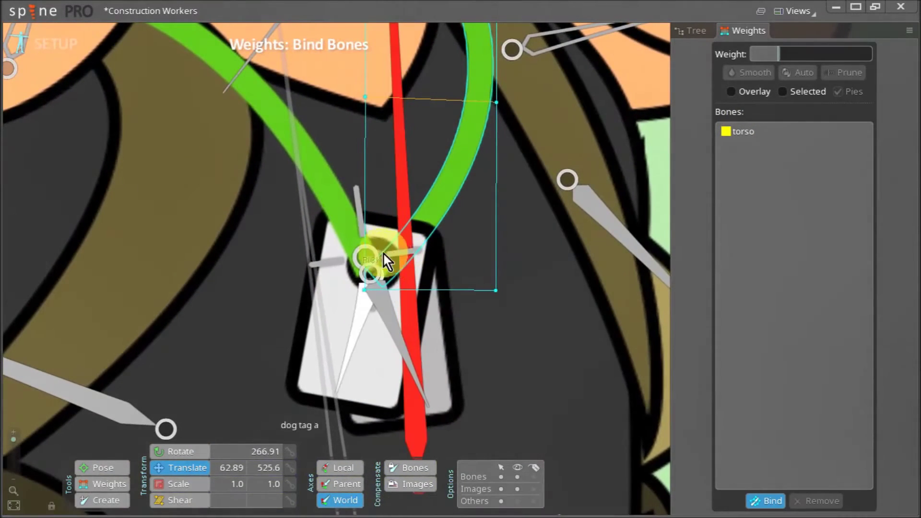
{"action": "left_click", "coordinate": [370, 255]}
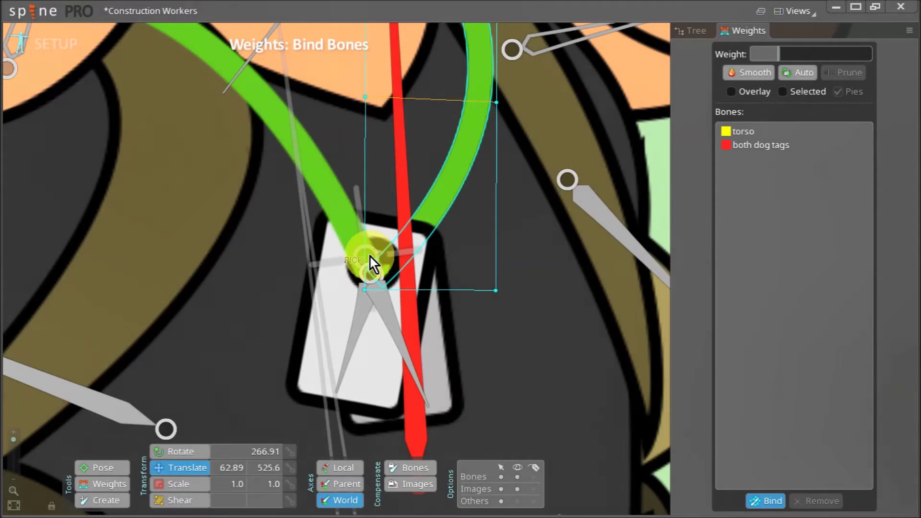
{"action": "left_click", "coordinate": [731, 161]}
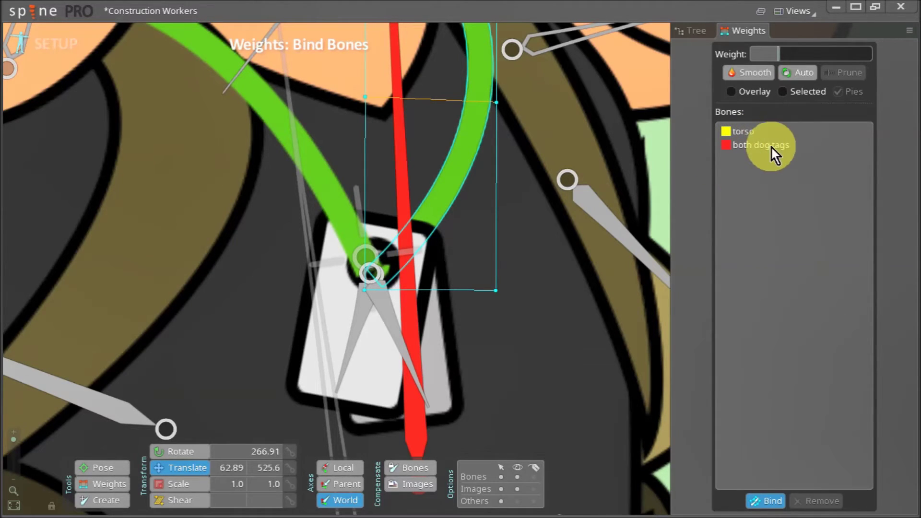
{"action": "scroll", "coordinate": [349, 310], "scroll_direction": "down", "scroll_amount": 5}
{"action": "scroll", "coordinate": [309, 290], "scroll_direction": "down", "scroll_amount": 1}
{"action": "left_click_drag", "start_coordinate": [547, 298], "coordinate": [551, 327]}
{"action": "key", "text": "space"}
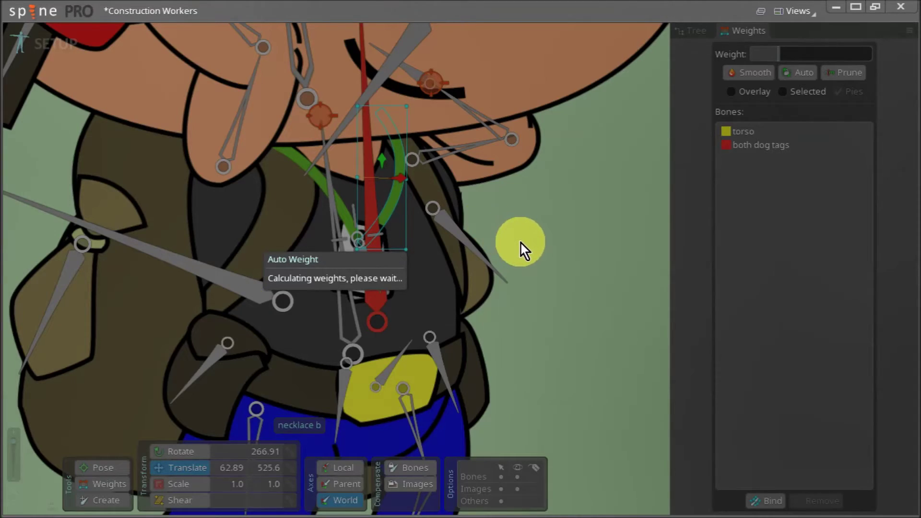
Bind the necklace a mesh to the torso and both dog tags bones and confirm the binding.
{"action": "scroll", "coordinate": [500, 194], "scroll_direction": "up", "scroll_amount": 2}
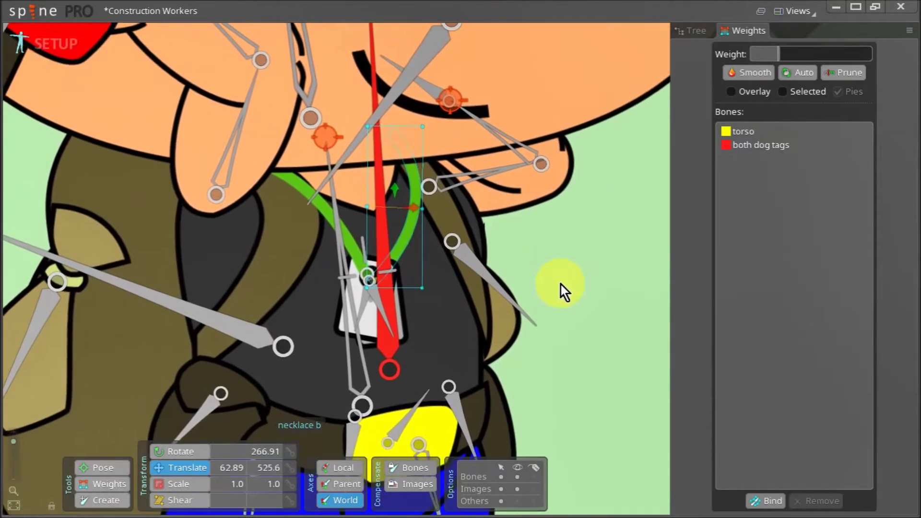
{"action": "scroll", "coordinate": [310, 194], "scroll_direction": "up", "scroll_amount": 1}
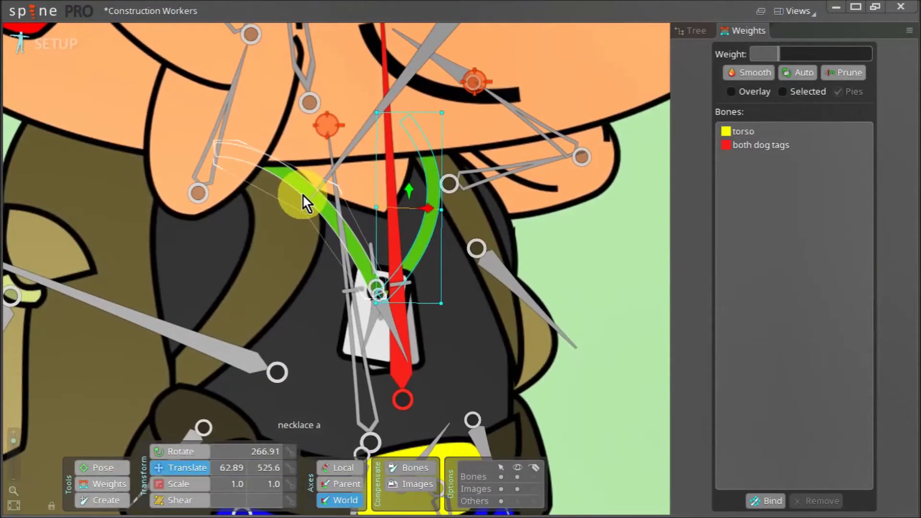
{"action": "left_click", "coordinate": [303, 194]}
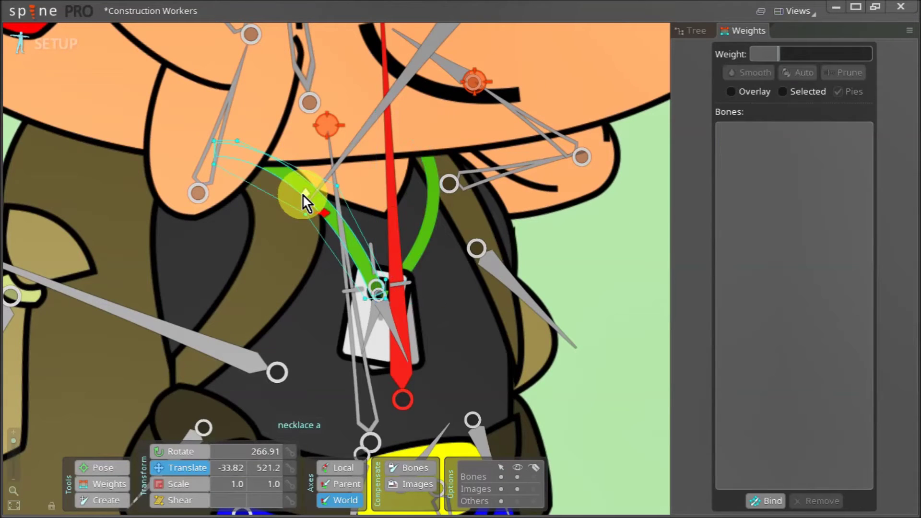
{"action": "left_click", "coordinate": [776, 497]}
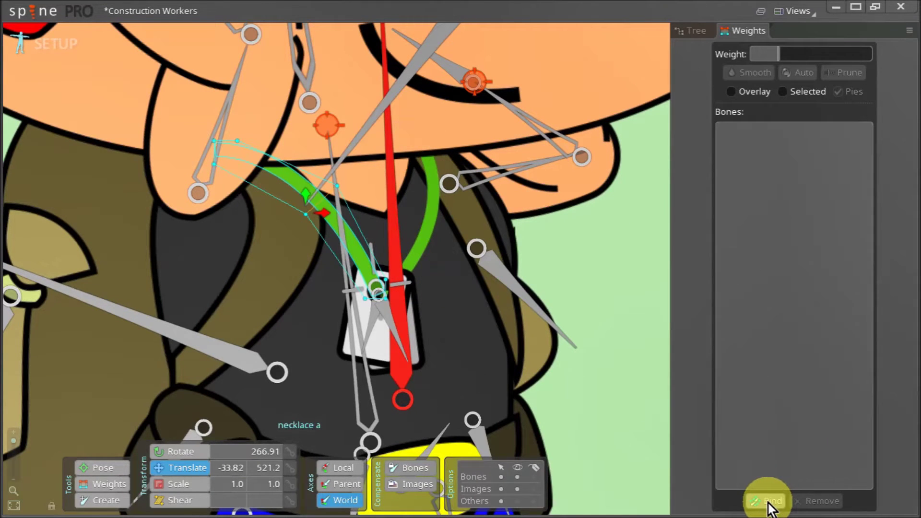
{"action": "left_click", "coordinate": [768, 503]}
{"action": "scroll", "coordinate": [525, 312], "scroll_direction": "down", "scroll_amount": 1}
{"action": "mouse_move", "coordinate": [528, 315]}
{"action": "left_mouse_down"}
{"action": "mouse_move", "coordinate": [588, 289]}
{"action": "mouse_move", "coordinate": [527, 307]}
{"action": "left_mouse_up"}
{"action": "left_click", "coordinate": [380, 373]}
{"action": "scroll", "coordinate": [403, 264], "scroll_direction": "up", "scroll_amount": 2}
{"action": "scroll", "coordinate": [398, 282], "scroll_direction": "up", "scroll_amount": 2}
{"action": "left_click", "coordinate": [397, 281]}
{"action": "left_click", "coordinate": [168, 228]}
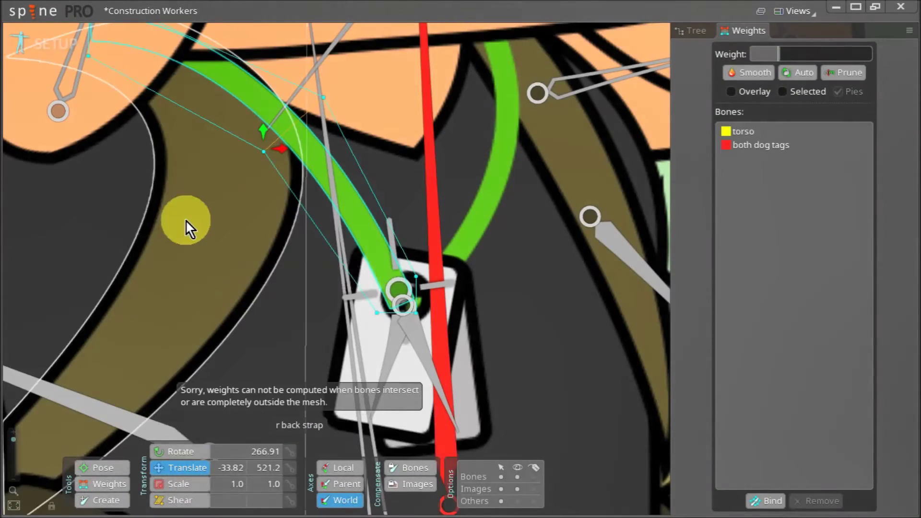
Activate the Weights tool for the necklace a mesh and inspect how its vertices are weighted.
{"action": "scroll", "coordinate": [105, 318], "scroll_direction": "down", "scroll_amount": 2}
{"action": "left_click_drag", "start_coordinate": [105, 318], "coordinate": [185, 287]}
{"action": "scroll", "coordinate": [186, 287], "scroll_direction": "down", "scroll_amount": 3}
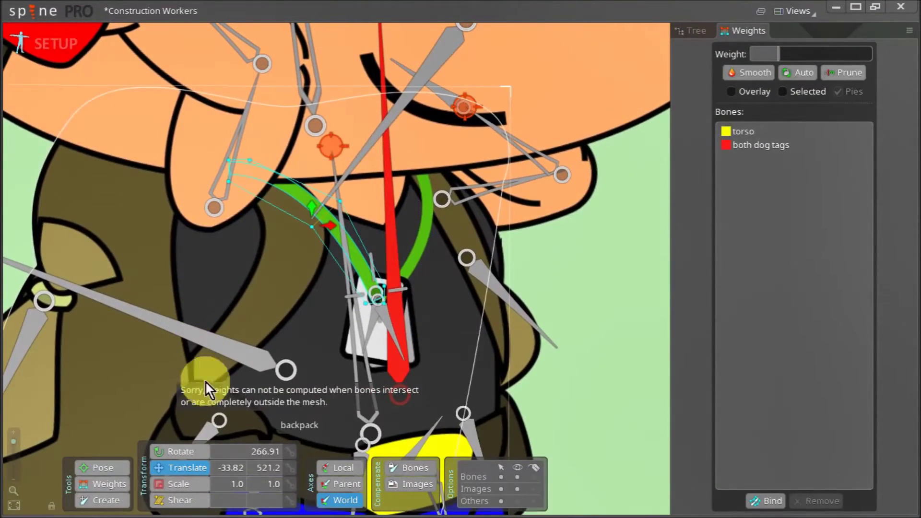
{"action": "left_click", "coordinate": [110, 485]}
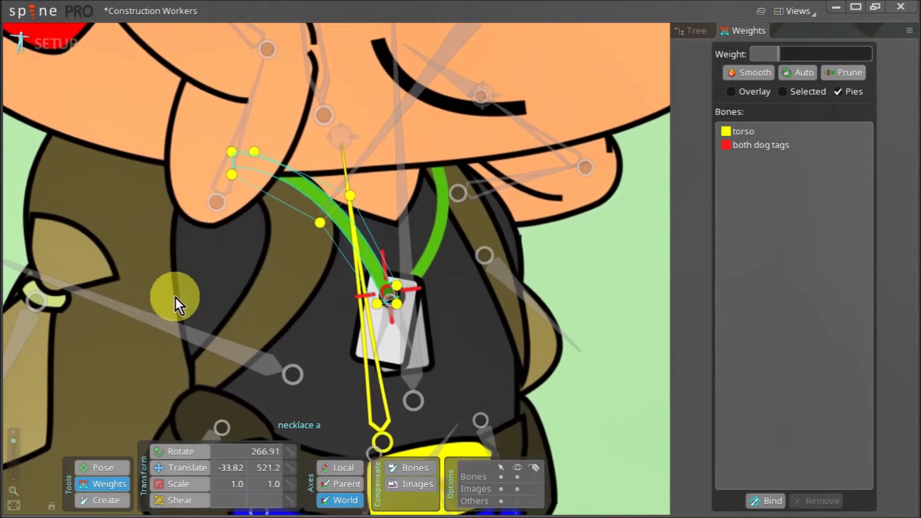
{"action": "scroll", "coordinate": [187, 288], "scroll_direction": "down", "scroll_amount": 2}
{"action": "scroll", "coordinate": [305, 214], "scroll_direction": "up", "scroll_amount": 4}
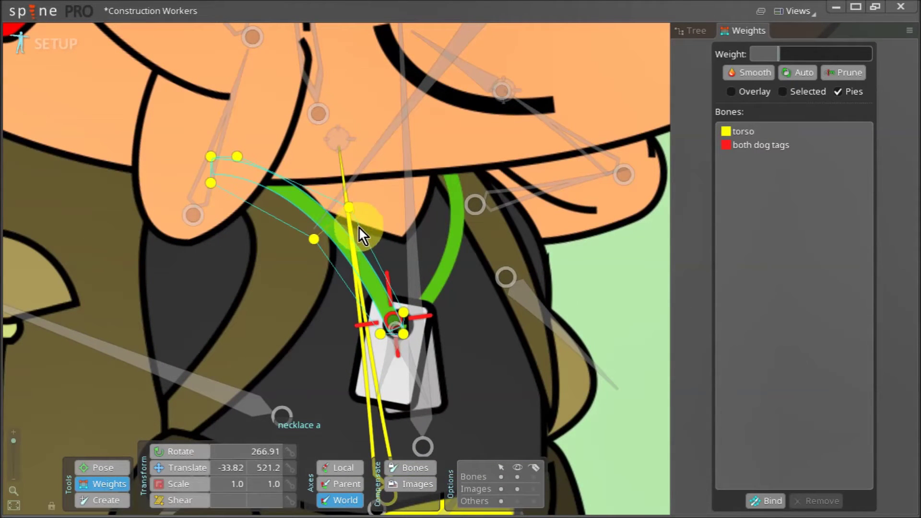
{"action": "scroll", "coordinate": [429, 342], "scroll_direction": "up", "scroll_amount": 3}
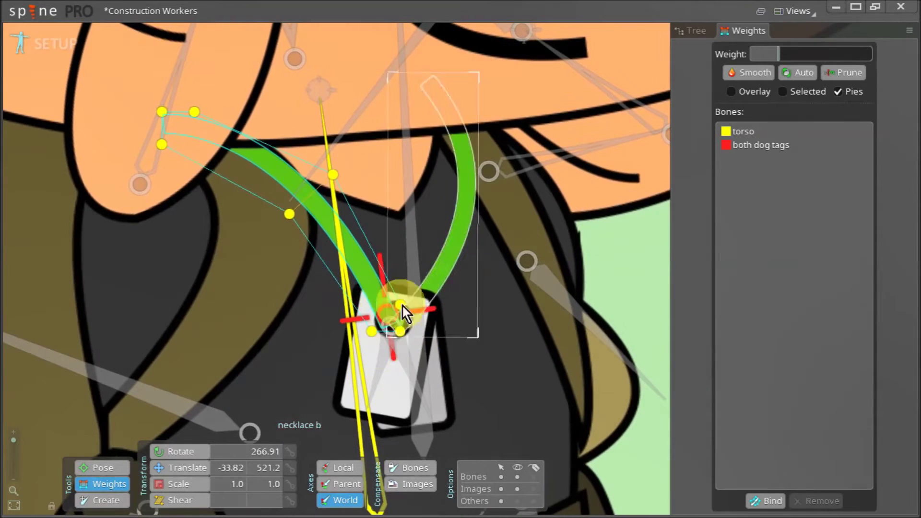
{"action": "scroll", "coordinate": [370, 385], "scroll_direction": "down", "scroll_amount": 3}
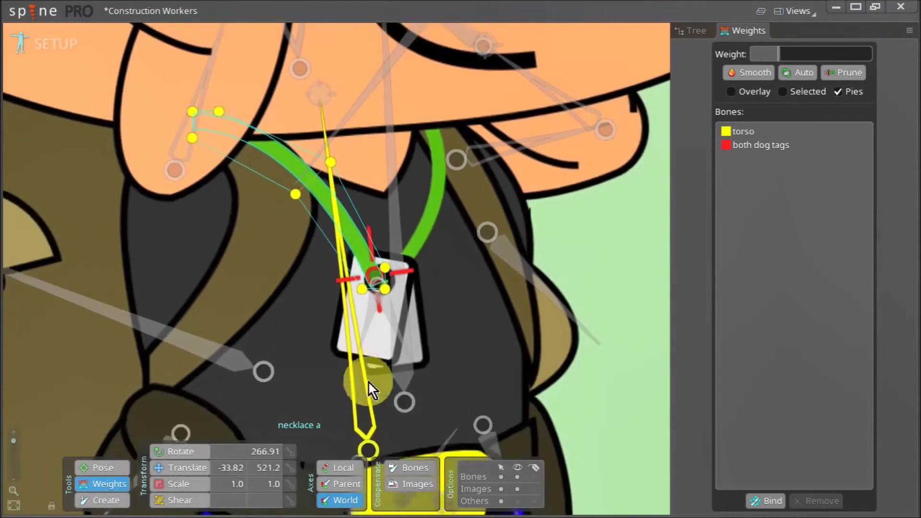
{"action": "scroll", "coordinate": [379, 184], "scroll_direction": "up", "scroll_amount": 3}
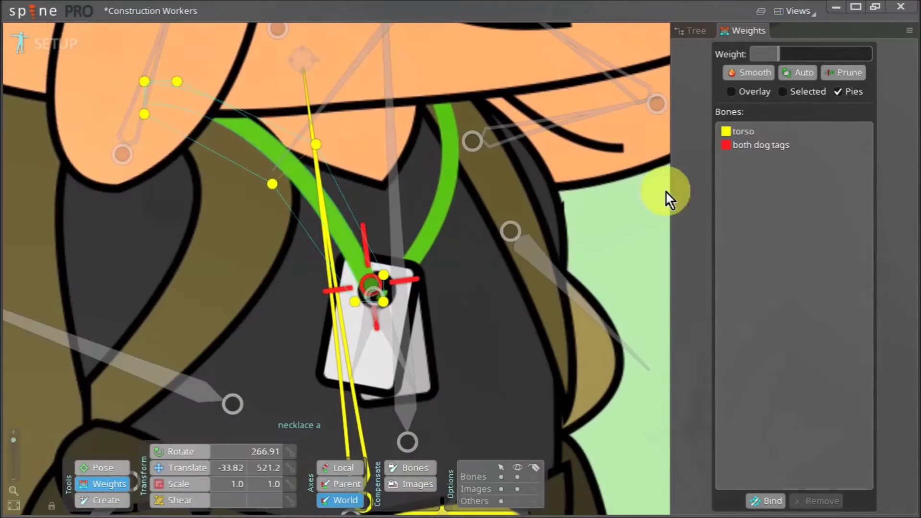
Set the three lower-end vertices of necklace a to 100% weight on the both dog tags bone.
{"action": "left_click", "coordinate": [763, 146]}
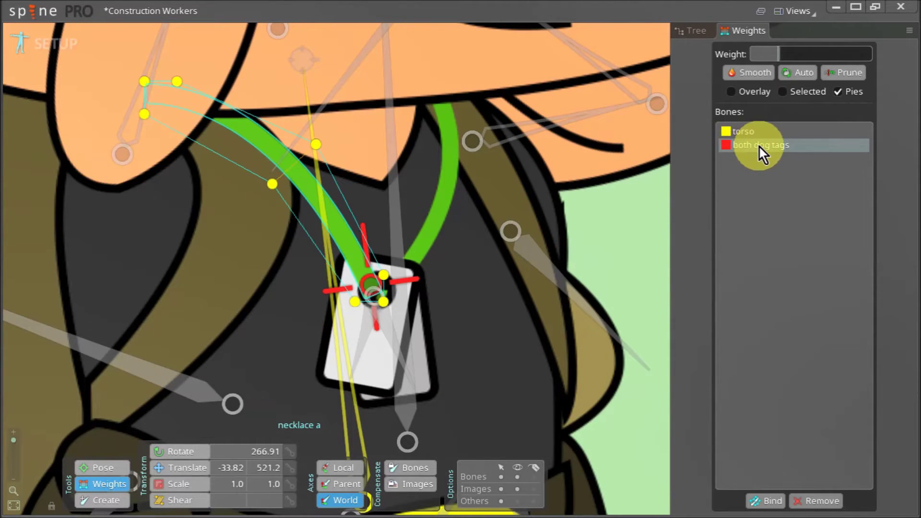
{"action": "scroll", "coordinate": [335, 300], "scroll_direction": "up", "scroll_amount": 5}
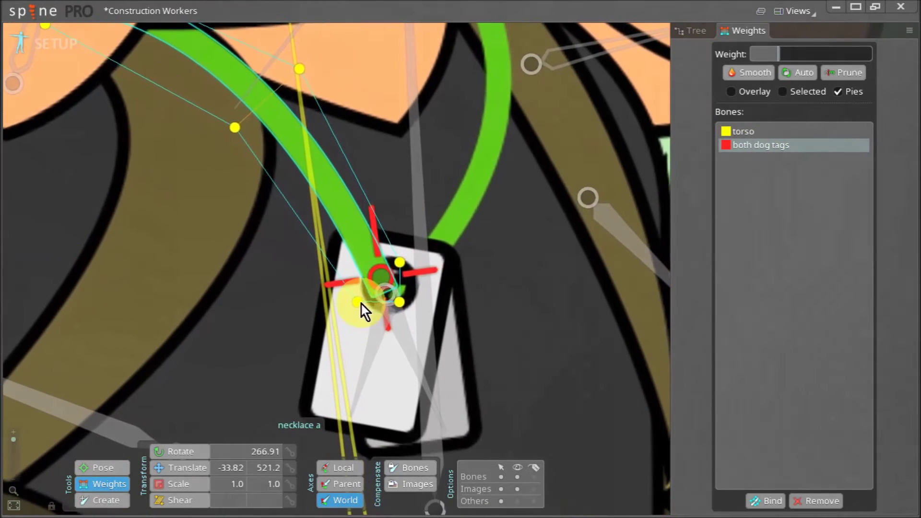
{"action": "left_click", "coordinate": [361, 304]}
{"action": "key", "text": "ctrl"}
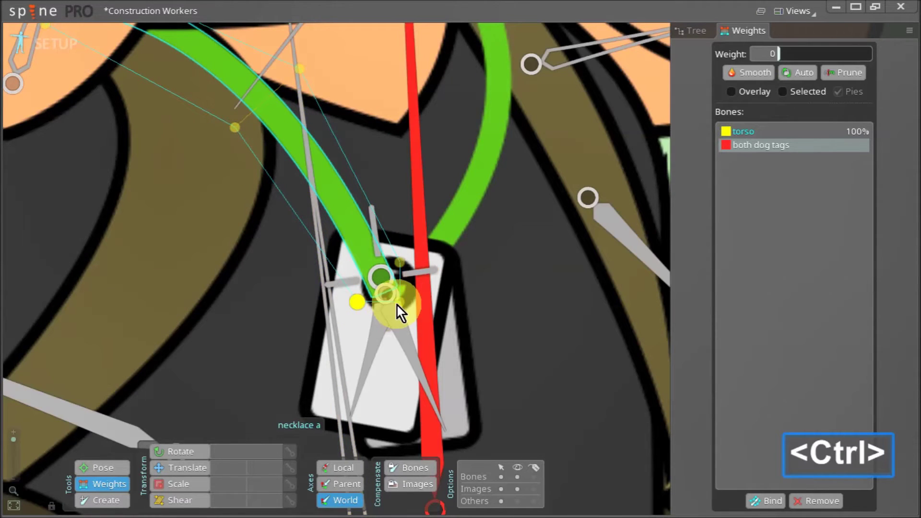
{"action": "left_click", "coordinate": [401, 263], "text": "ctrl"}
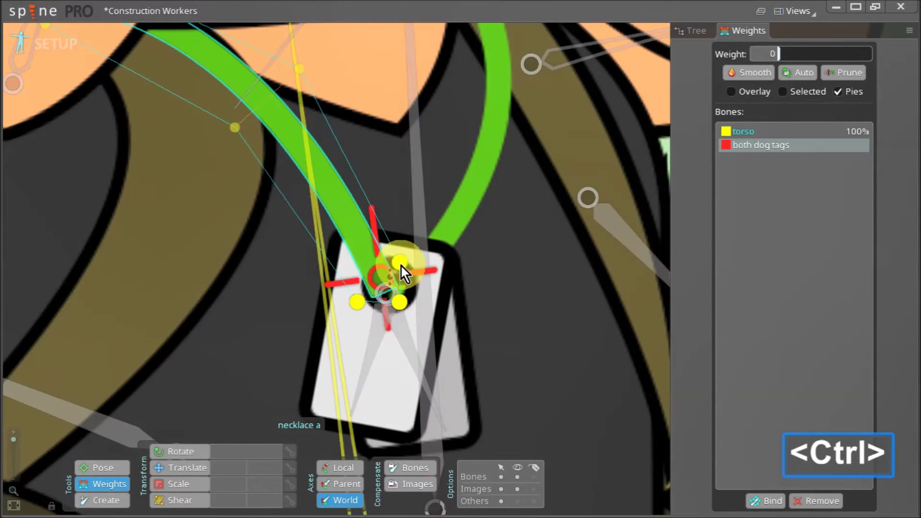
{"action": "left_click_drag", "start_coordinate": [401, 263], "coordinate": [404, 155]}
Weight the two middle vertices of necklace a about half to the both dog tags bone, and deselect them.
{"action": "scroll", "coordinate": [219, 260], "scroll_direction": "down", "scroll_amount": 3}
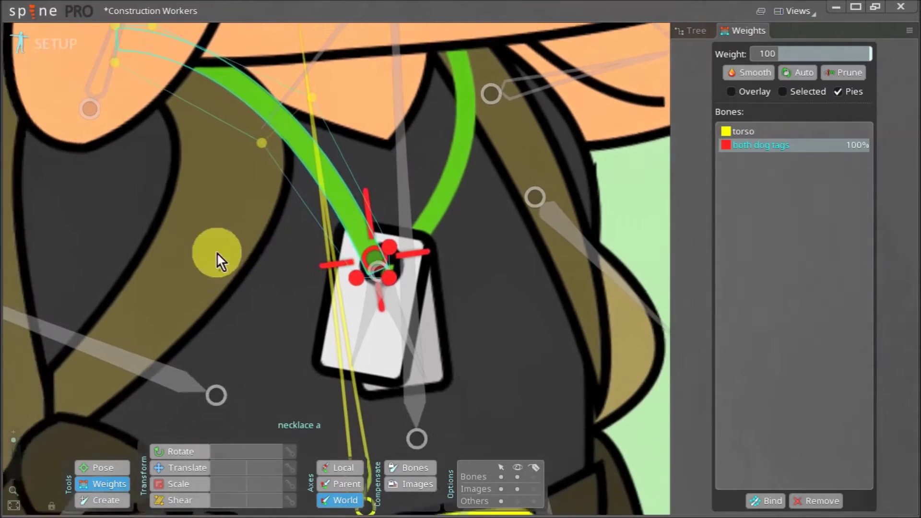
{"action": "scroll", "coordinate": [237, 354], "scroll_direction": "up", "scroll_amount": 2}
{"action": "left_click", "coordinate": [323, 231], "text": "ctrl"}
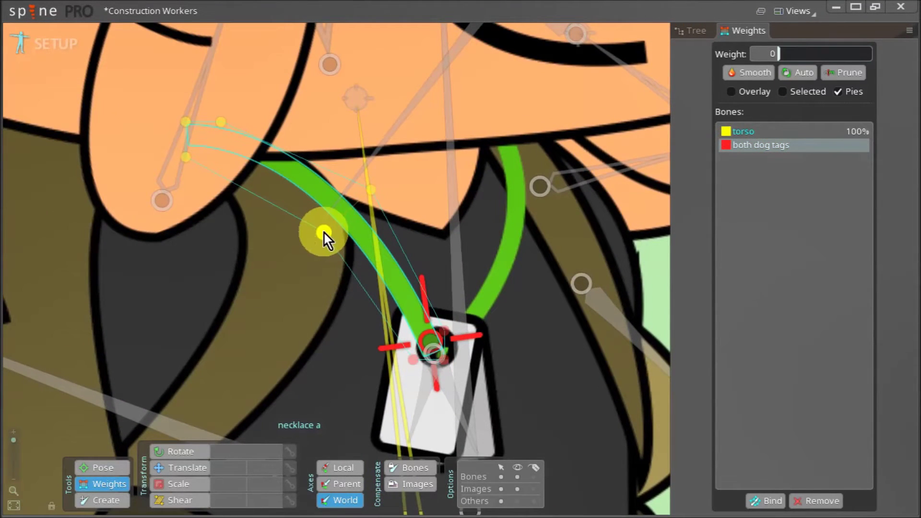
{"action": "left_click", "coordinate": [372, 190], "text": "ctrl"}
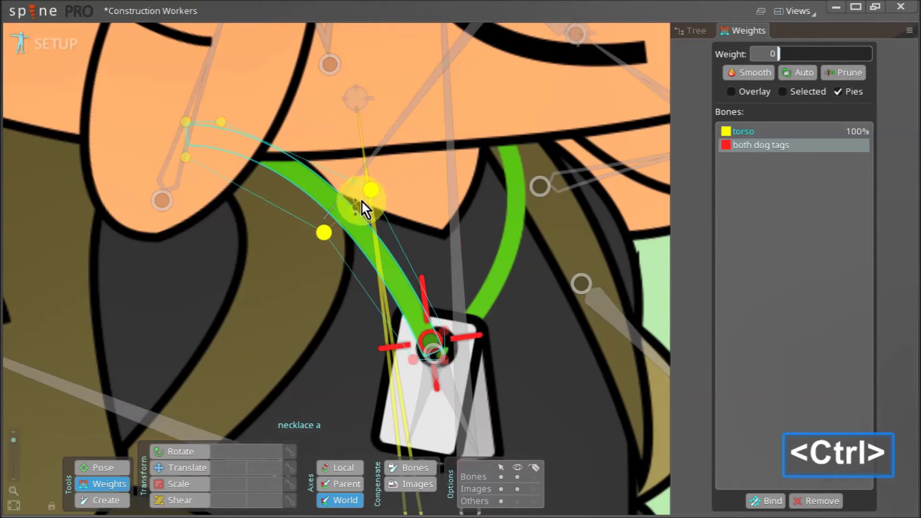
{"action": "left_click_drag", "start_coordinate": [327, 229], "coordinate": [340, 177]}
{"action": "scroll", "coordinate": [340, 182], "scroll_direction": "down", "scroll_amount": 2}
{"action": "key", "text": "space"}
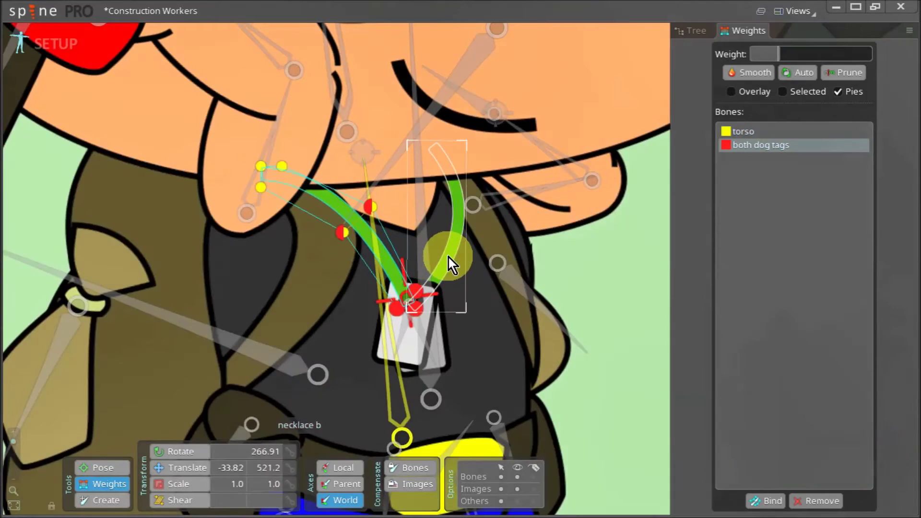
Set the two upper vertices of the necklace b mesh to 100% weight on the torso bone.
{"action": "left_click", "coordinate": [448, 257]}
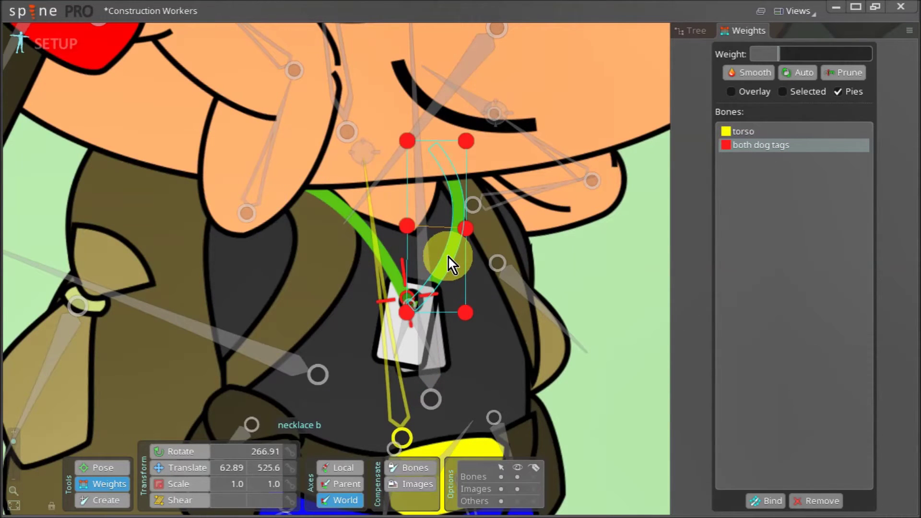
{"action": "scroll", "coordinate": [413, 318], "scroll_direction": "up", "scroll_amount": 3}
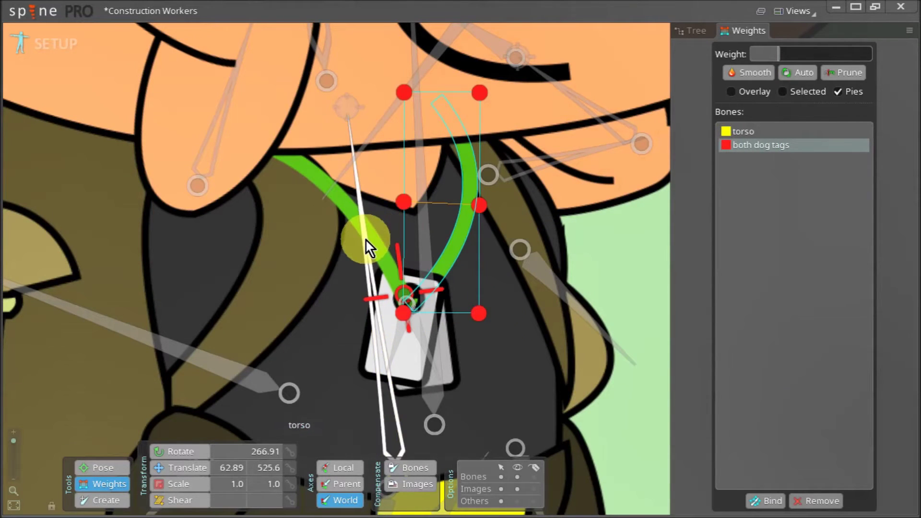
{"action": "left_click", "coordinate": [367, 241]}
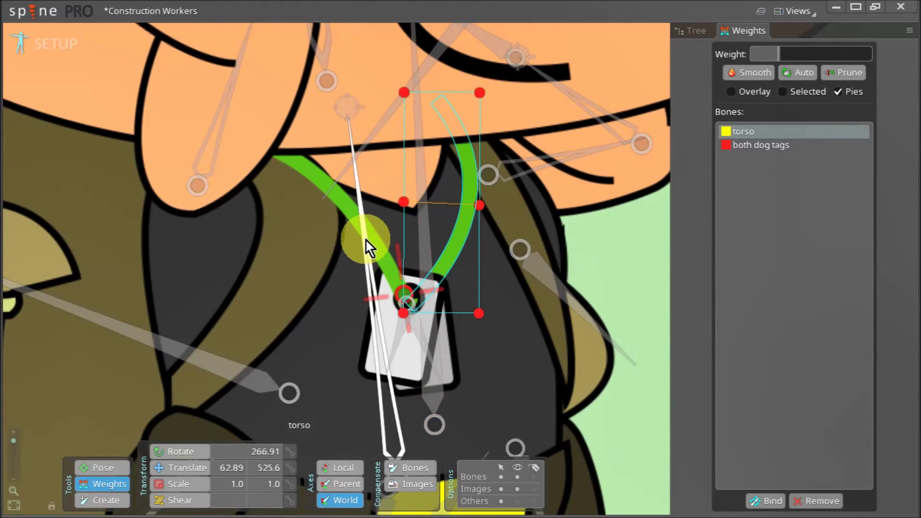
{"action": "left_click", "coordinate": [405, 93], "text": "ctrl"}
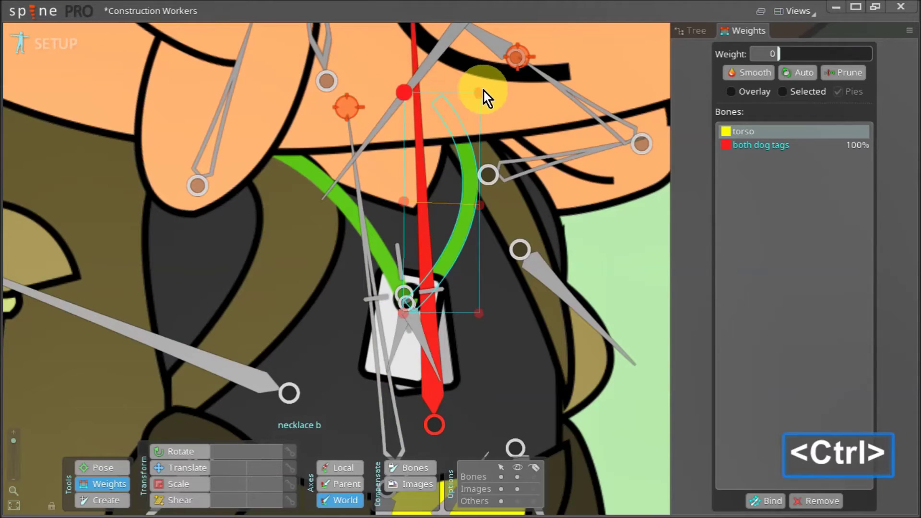
{"action": "left_click", "coordinate": [479, 92], "text": "ctrl"}
{"action": "left_click", "coordinate": [480, 96], "text": "ctrl"}
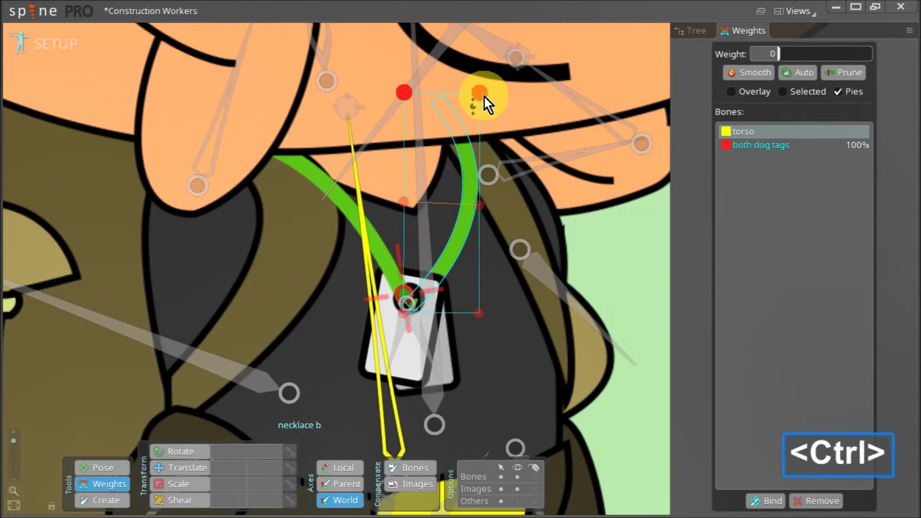
{"action": "left_click_drag", "start_coordinate": [482, 96], "coordinate": [496, 7]}
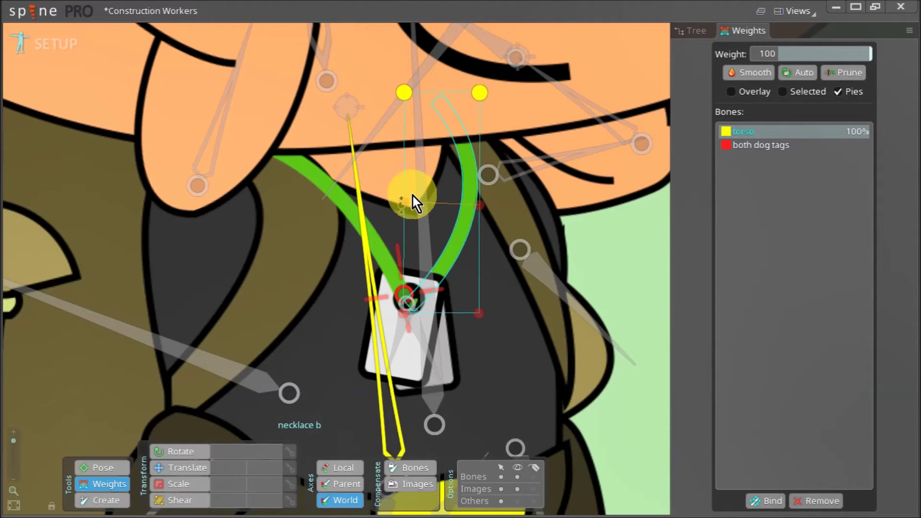
Weight the two middle vertices of necklace b about half to the torso bone, and deselect them.
{"action": "left_click", "coordinate": [404, 201]}
{"action": "key", "text": "ctrl"}
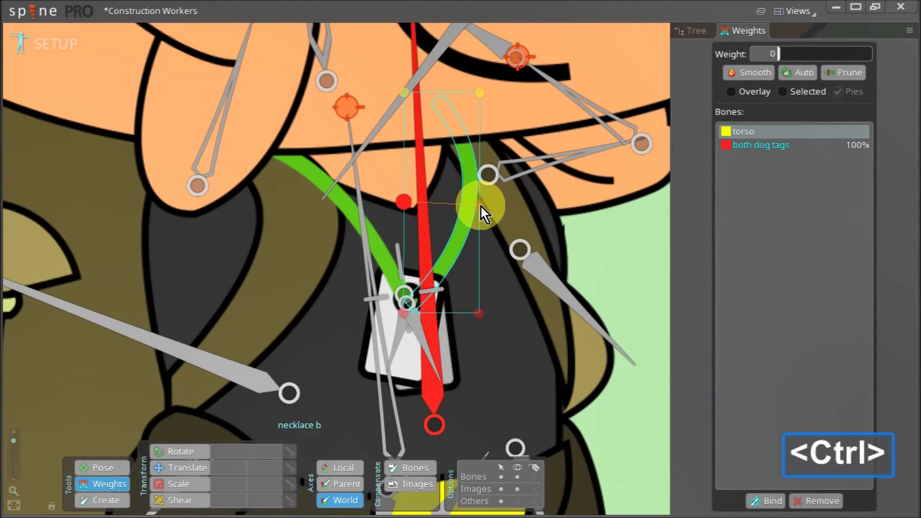
{"action": "left_click", "coordinate": [481, 206], "text": "ctrl"}
{"action": "left_click_drag", "start_coordinate": [481, 206], "coordinate": [491, 160]}
{"action": "key", "text": "space"}
Test-move the both dog tags bone to check how the necklace meshes deform, and undo the trial moves.
{"action": "left_click", "coordinate": [696, 36]}
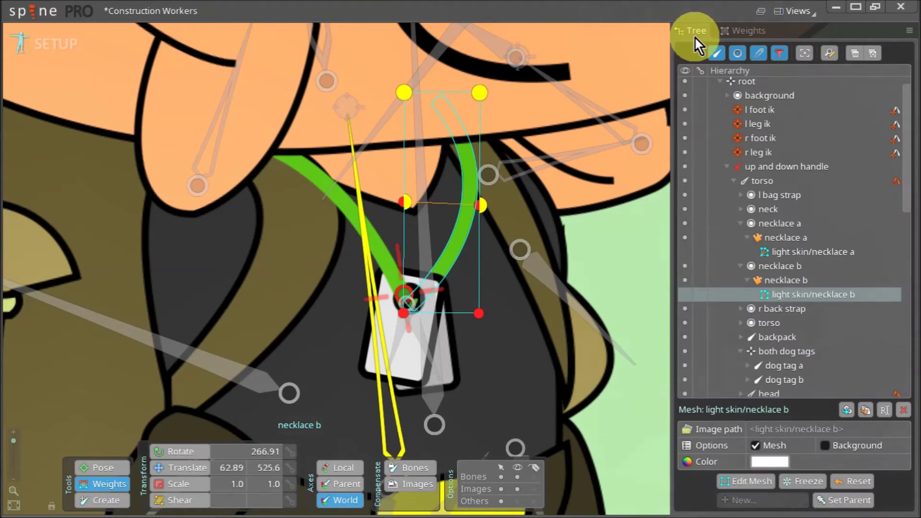
{"action": "left_click", "coordinate": [150, 466]}
{"action": "left_click", "coordinate": [402, 293]}
{"action": "scroll", "coordinate": [303, 295], "scroll_direction": "down", "scroll_amount": 8}
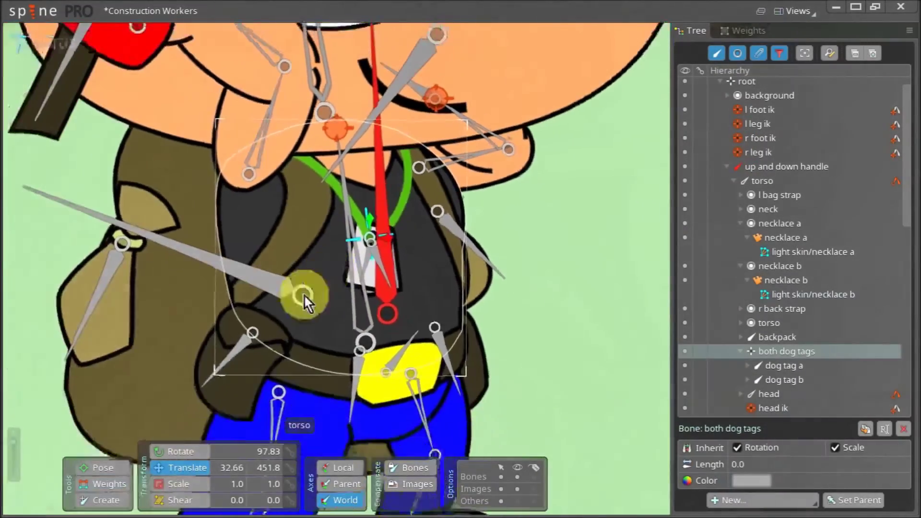
{"action": "key", "text": "ctrl+z"}
{"action": "key", "text": "ctrl+z"}
{"action": "key", "text": "ctrl+z"}
{"action": "key", "text": "ctrl+z"}
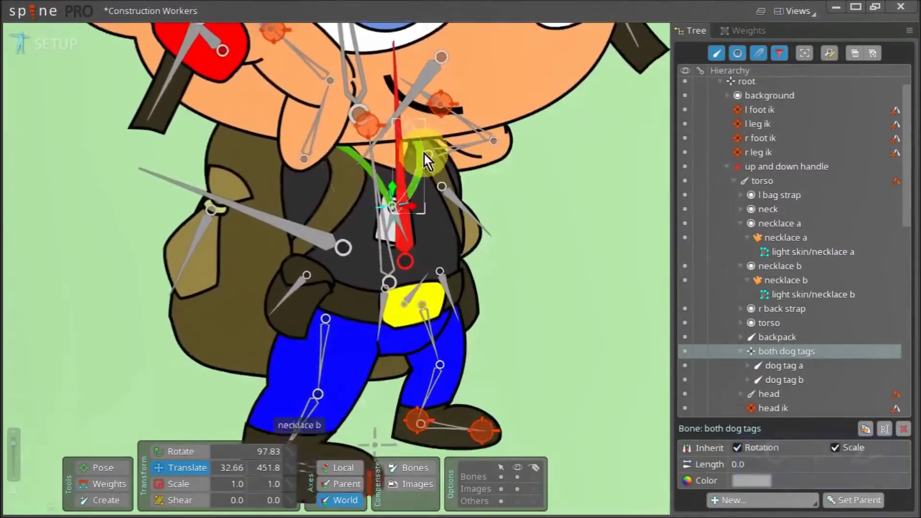
Try rotating the dog tag a and dog tag b bones separately, and undo the trial rotations.
{"action": "scroll", "coordinate": [424, 153], "scroll_direction": "up", "scroll_amount": 10}
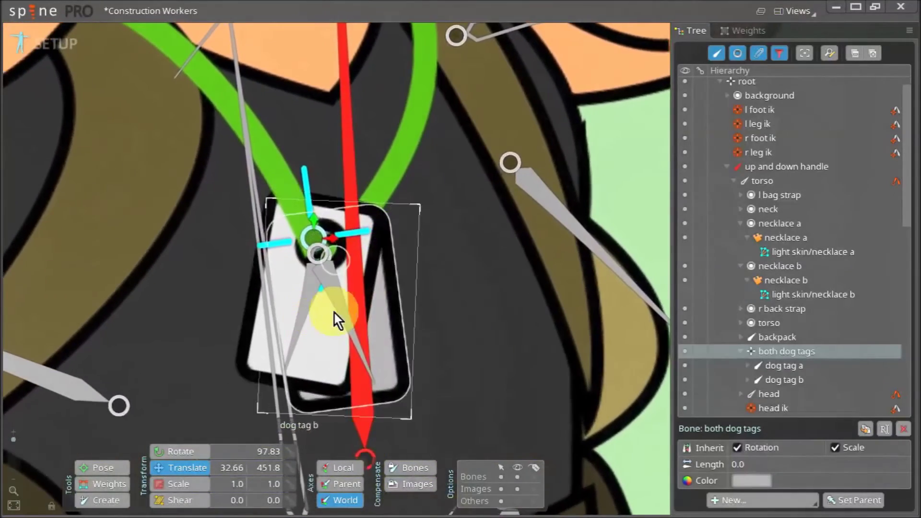
{"action": "scroll", "coordinate": [334, 313], "scroll_direction": "down", "scroll_amount": 2}
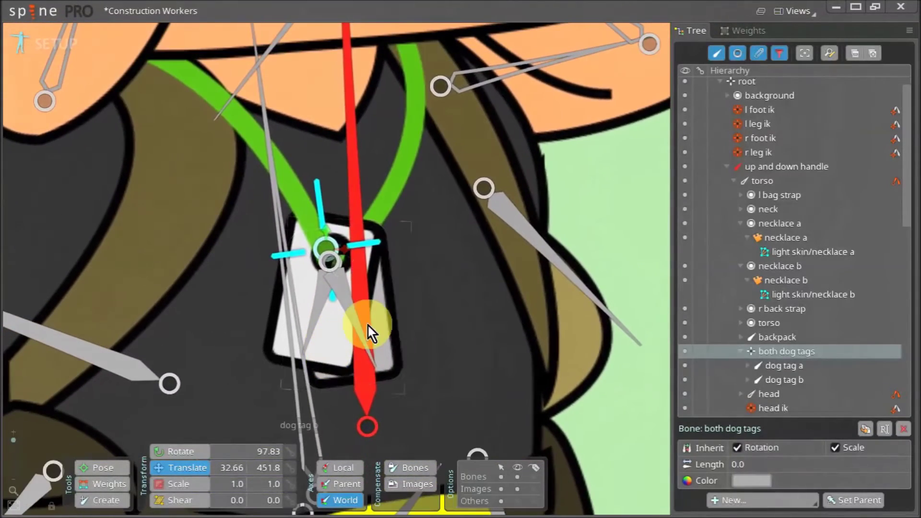
{"action": "left_click", "coordinate": [319, 312]}
{"action": "left_click_drag", "start_coordinate": [315, 309], "coordinate": [263, 315]}
{"action": "left_click_drag", "start_coordinate": [353, 314], "coordinate": [363, 343]}
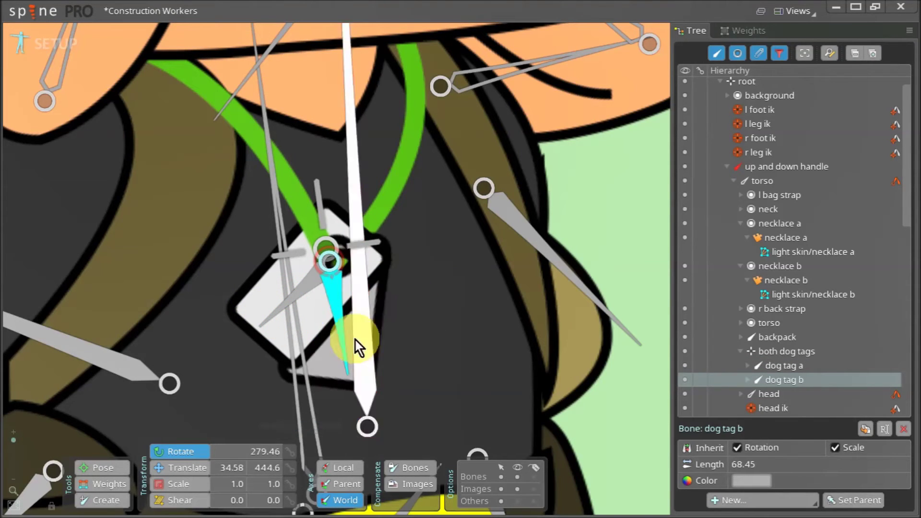
{"action": "key", "text": "ctrl+z"}
{"action": "left_click_drag", "start_coordinate": [308, 289], "coordinate": [336, 361]}
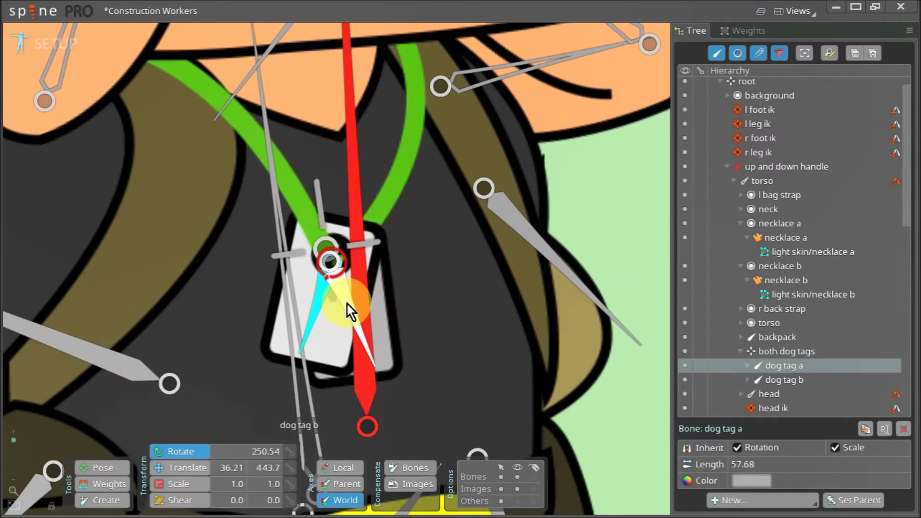
Rotate dog tag b to 305.25 and give it a transform constraint targeting dog tag a, named "dog tag rotation offset".
{"action": "mouse_move", "coordinate": [346, 303]}
{"action": "left_mouse_down"}
{"action": "mouse_move", "coordinate": [320, 307]}
{"action": "mouse_move", "coordinate": [348, 318]}
{"action": "left_mouse_up"}
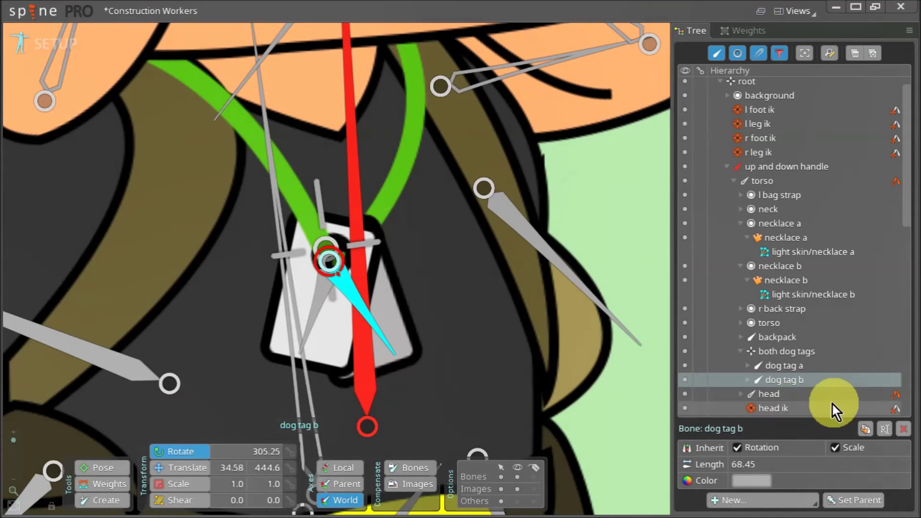
{"action": "left_click", "coordinate": [754, 507]}
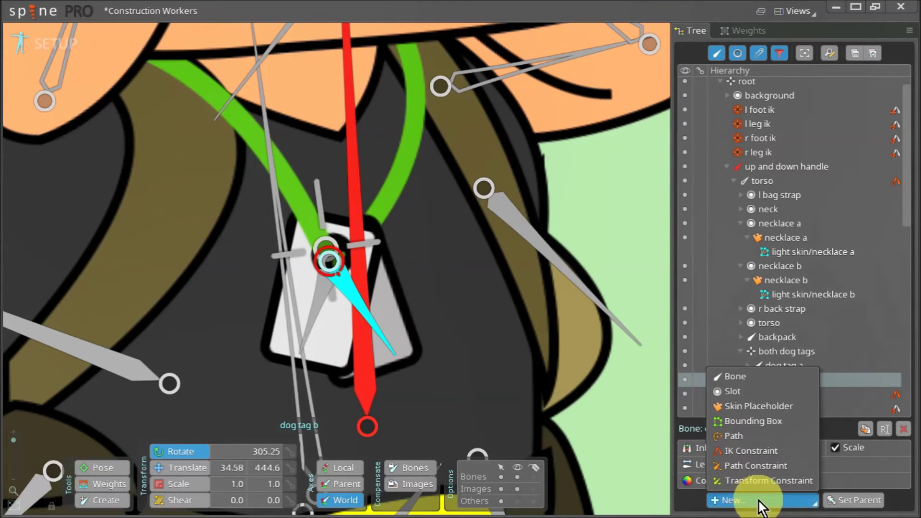
{"action": "left_click", "coordinate": [802, 479]}
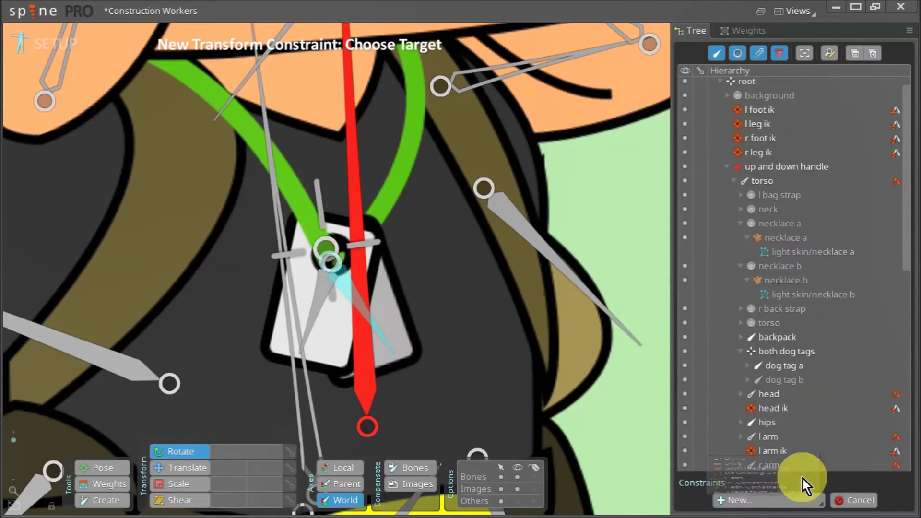
{"action": "left_click", "coordinate": [319, 299]}
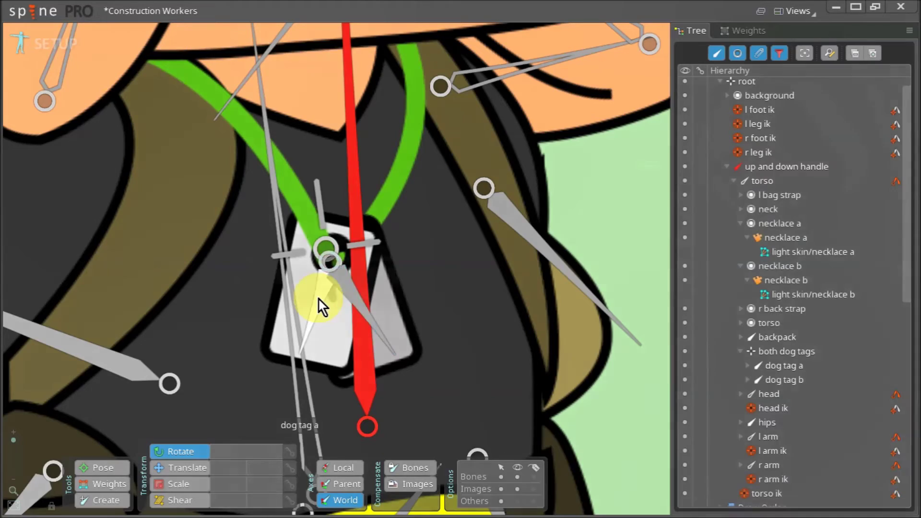
{"action": "type", "text": "g"}
{"action": "key", "text": "BackSpace"}
{"action": "type", "text": "dog tag rotato"}
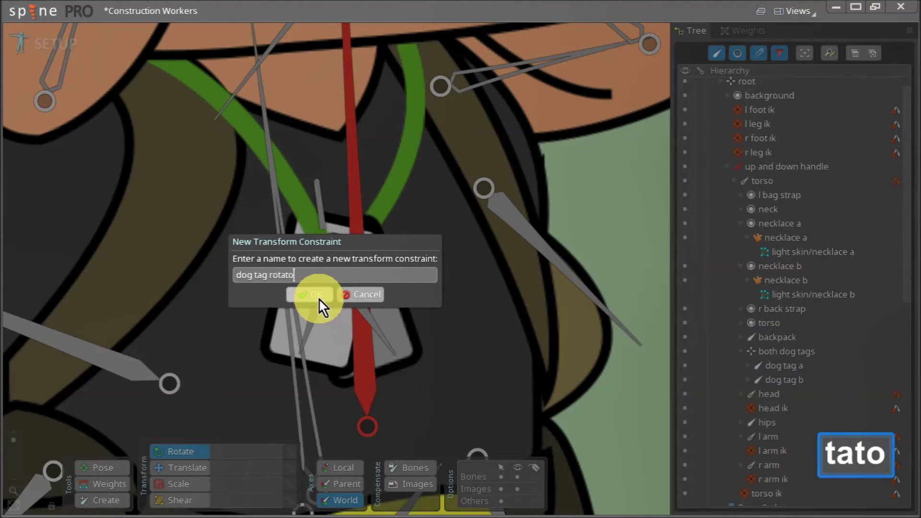
{"action": "key", "text": "BackSpace"}
{"action": "type", "text": "ion offset"}
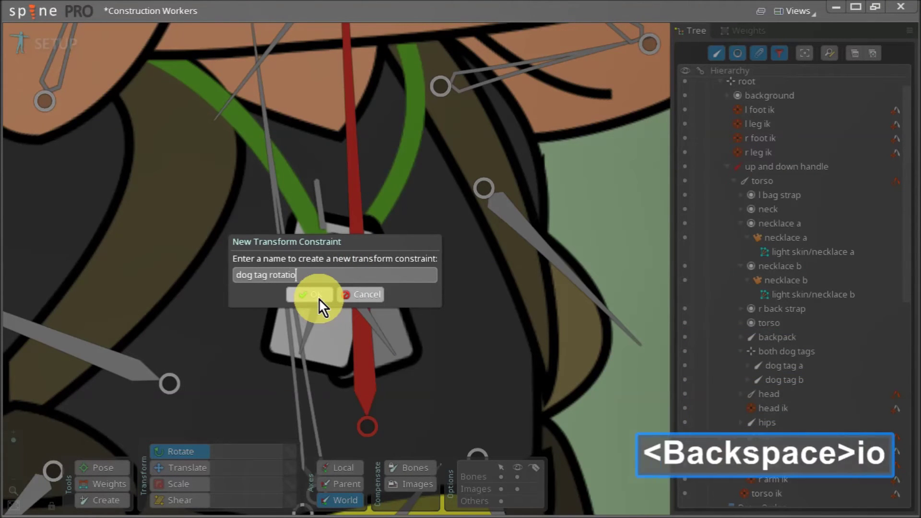
{"action": "key", "text": "Return"}
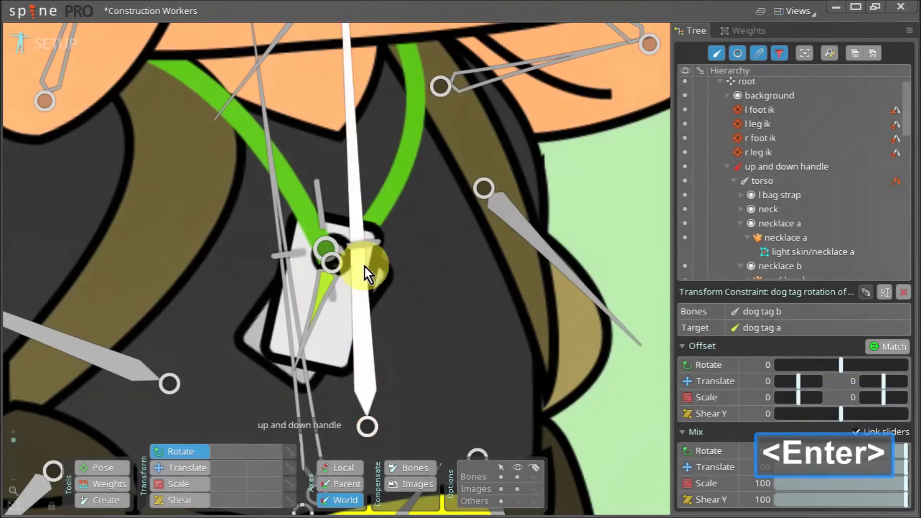
In the dog tag rotation offset constraint, unlink the mix sliders and set Rotate to 50.3, with Translate, Scale and Shear Y at 0.
{"action": "scroll", "coordinate": [778, 146], "scroll_direction": "up", "scroll_amount": 3}
{"action": "left_click", "coordinate": [726, 98]}
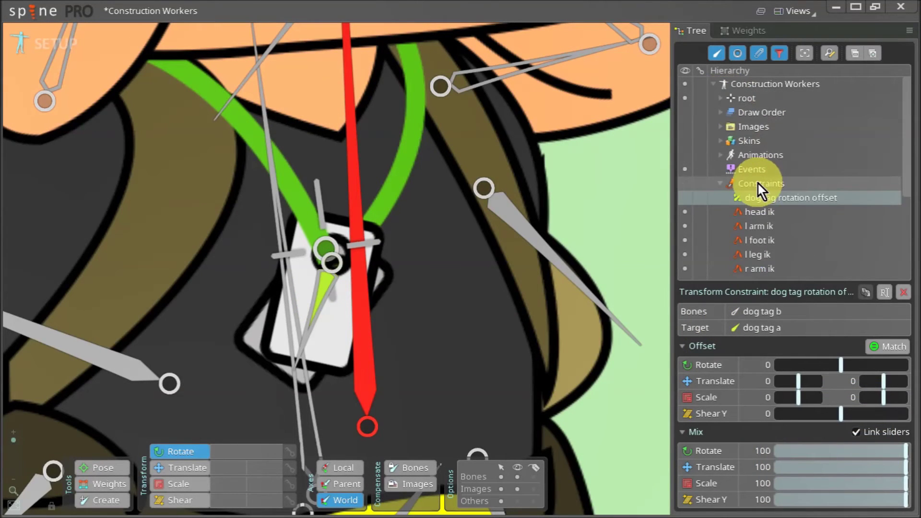
{"action": "left_click", "coordinate": [807, 184]}
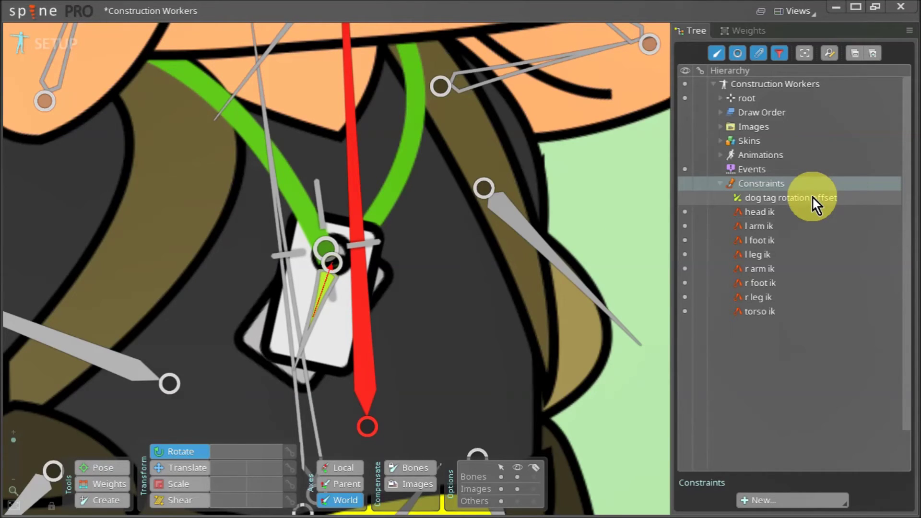
{"action": "left_click", "coordinate": [848, 198]}
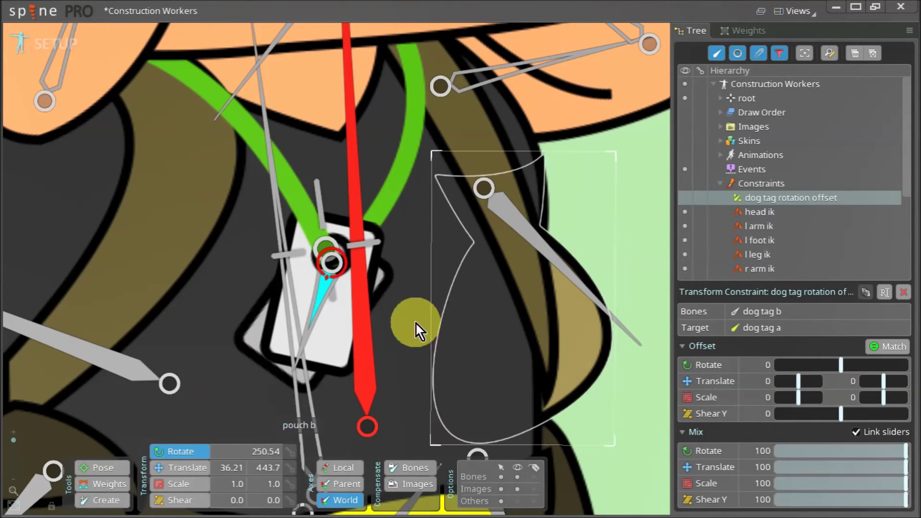
{"action": "left_click", "coordinate": [380, 316]}
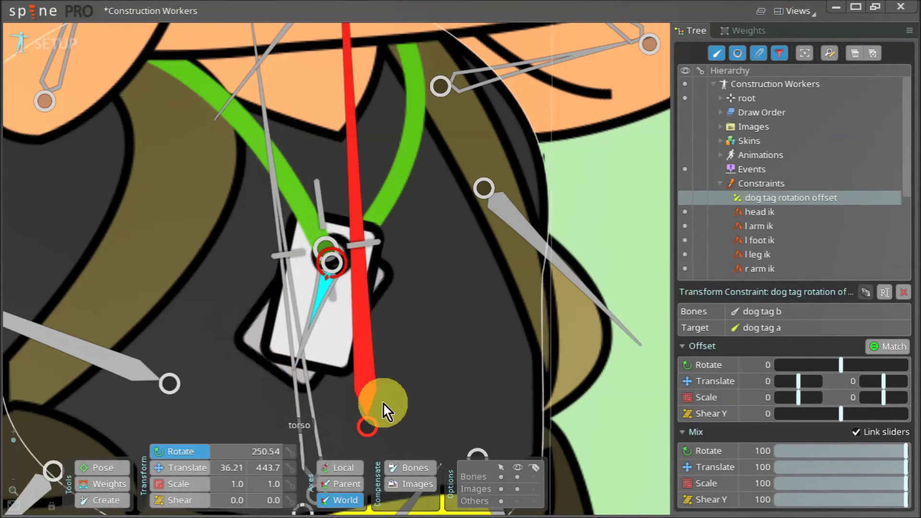
{"action": "left_click_drag", "start_coordinate": [895, 455], "coordinate": [711, 497]}
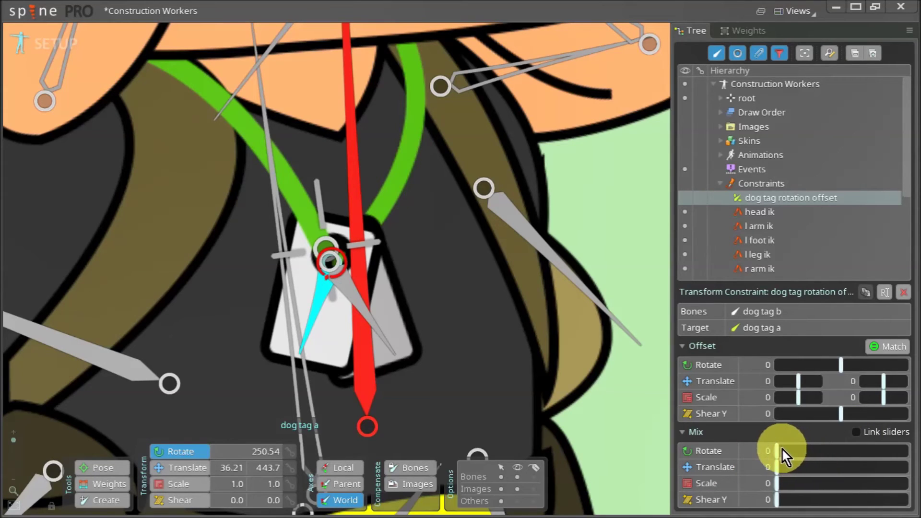
{"action": "left_click_drag", "start_coordinate": [782, 450], "coordinate": [842, 468]}
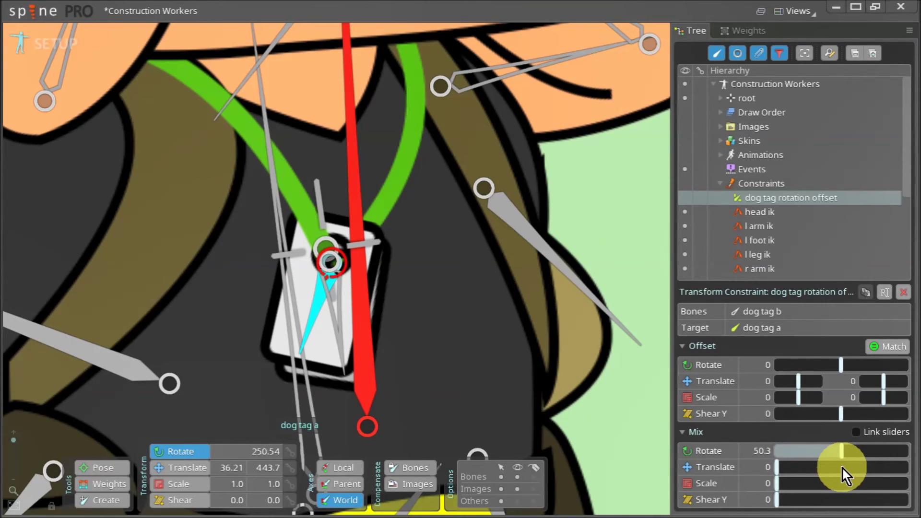
Adjust the dog tag constraint's rotation offset slightly, undo the last change, and deselect the constraint.
{"action": "mouse_move", "coordinate": [846, 365]}
{"action": "left_mouse_down"}
{"action": "mouse_move", "coordinate": [862, 366]}
{"action": "mouse_move", "coordinate": [852, 368]}
{"action": "left_mouse_up"}
{"action": "key", "text": "ctrl+z"}
{"action": "key", "text": "Escape"}
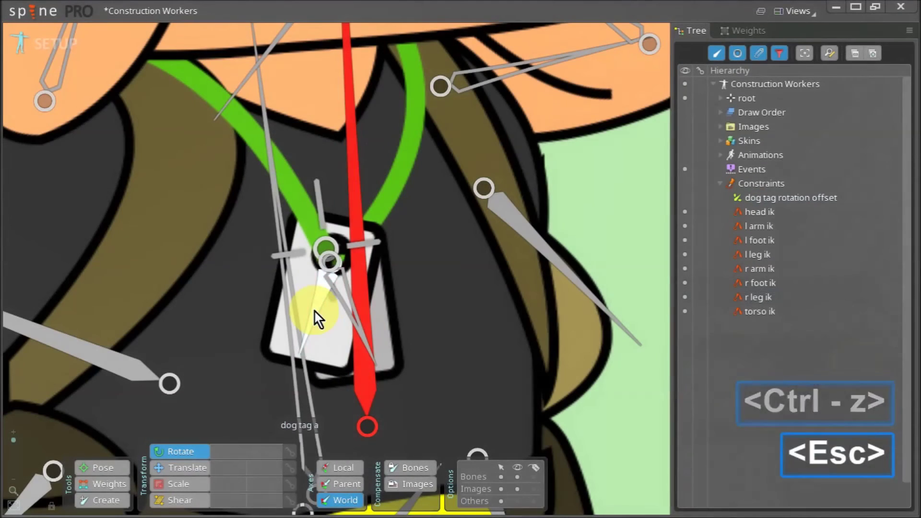
Test the finished rig by rotating dog tag a and moving the both dog tags bone to examine how the tags and necklace follow.
{"action": "left_click", "coordinate": [315, 312]}
{"action": "left_click_drag", "start_coordinate": [315, 312], "coordinate": [356, 325]}
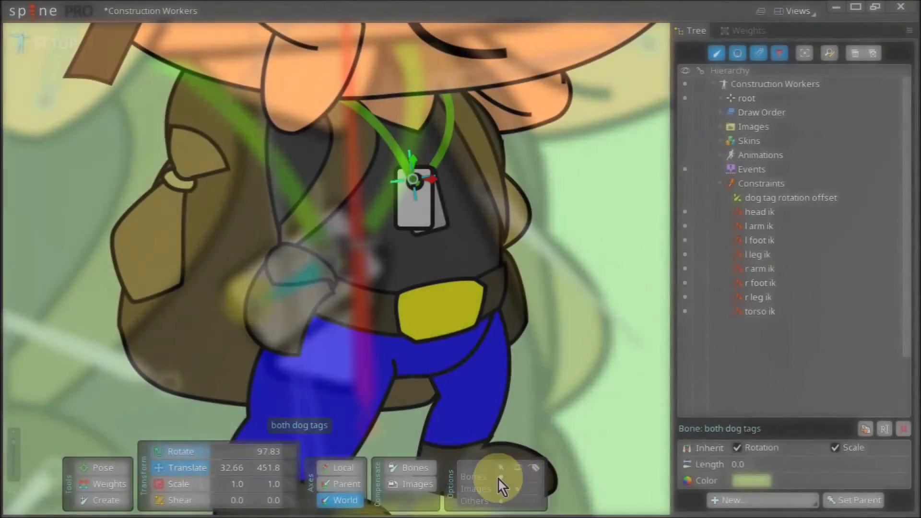
{"action": "scroll", "coordinate": [505, 479], "scroll_direction": "up", "scroll_amount": 5}
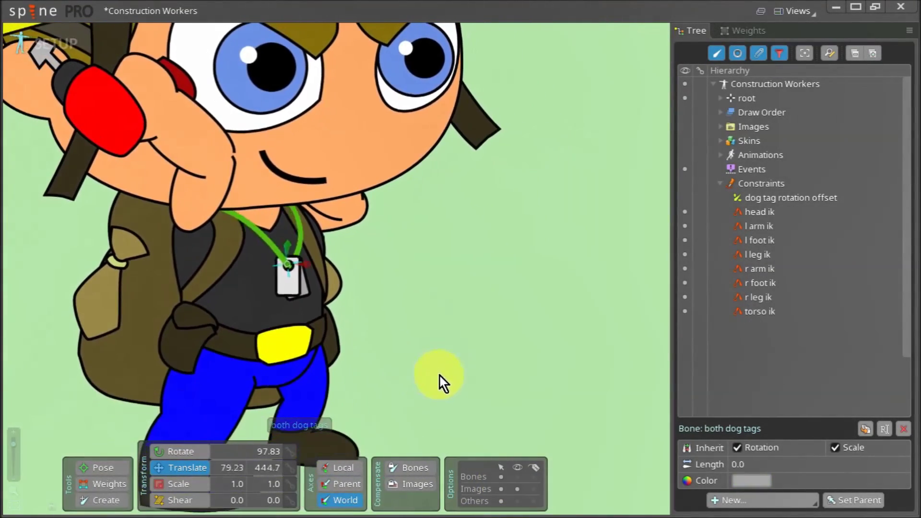
{"action": "mouse_move", "coordinate": [439, 374]}
{"action": "left_mouse_down"}
{"action": "mouse_move", "coordinate": [431, 371]}
{"action": "mouse_move", "coordinate": [436, 387]}
{"action": "mouse_move", "coordinate": [430, 373]}
{"action": "left_mouse_up"}
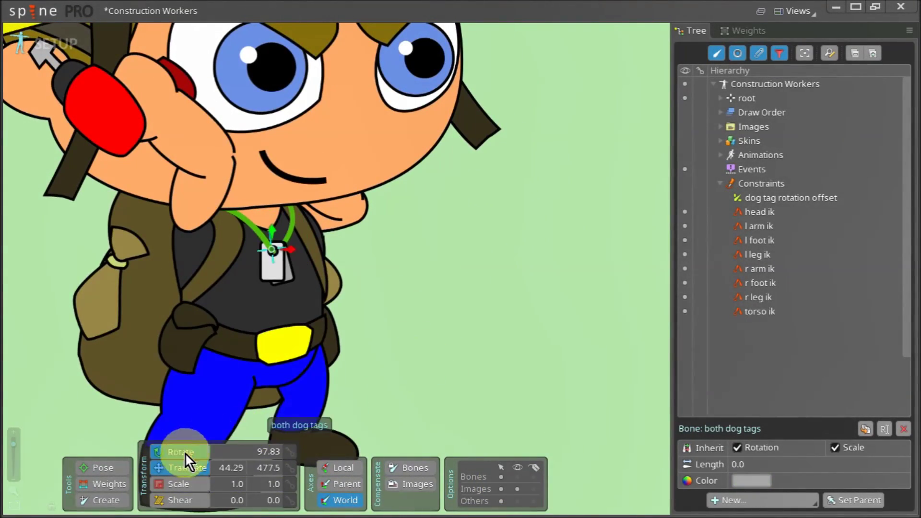
{"action": "left_click", "coordinate": [272, 268]}
{"action": "scroll", "coordinate": [356, 352], "scroll_direction": "down", "scroll_amount": 4}
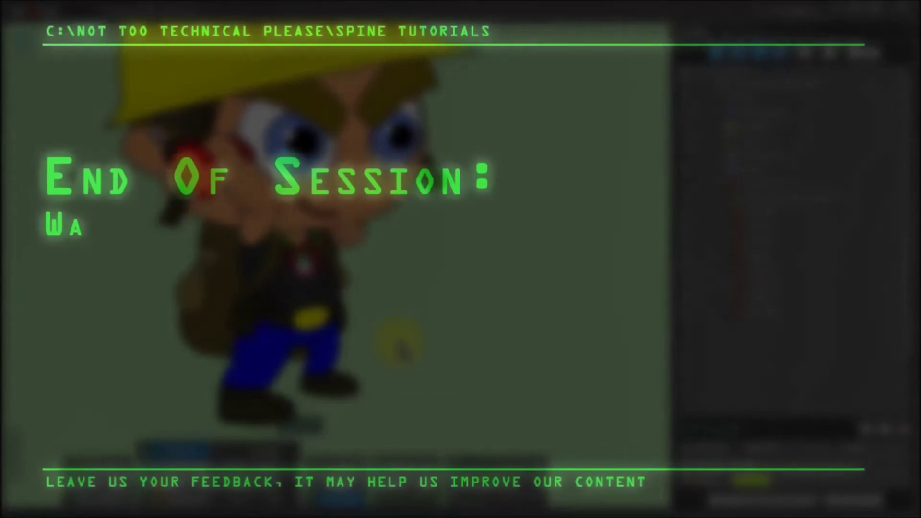